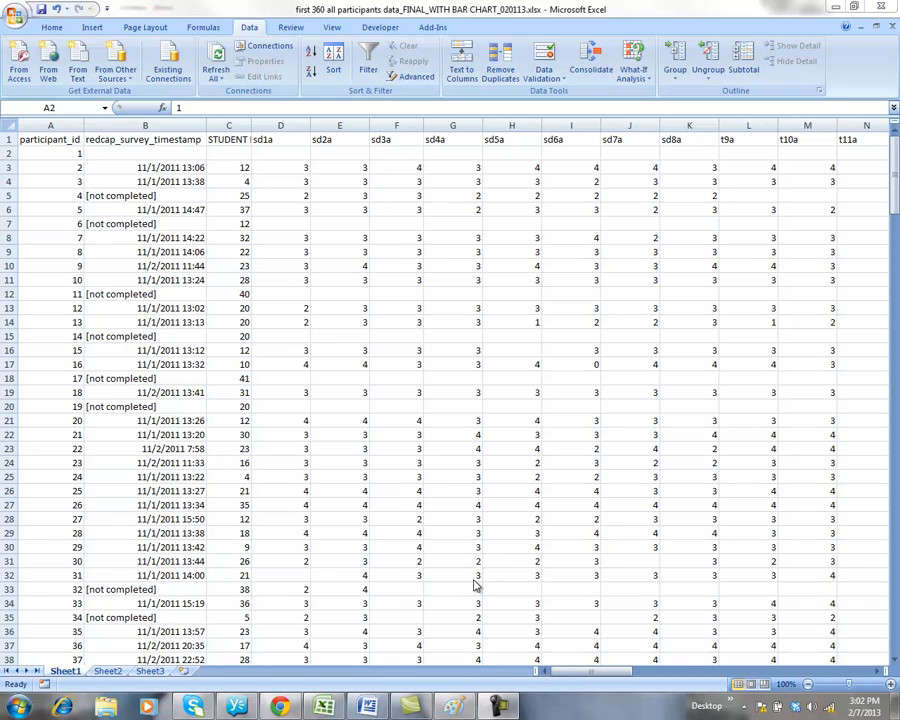
In Paint, pencil-sketch a table frame and split it into rows with seven wavy horizontal dividers.
left_click(453, 706)
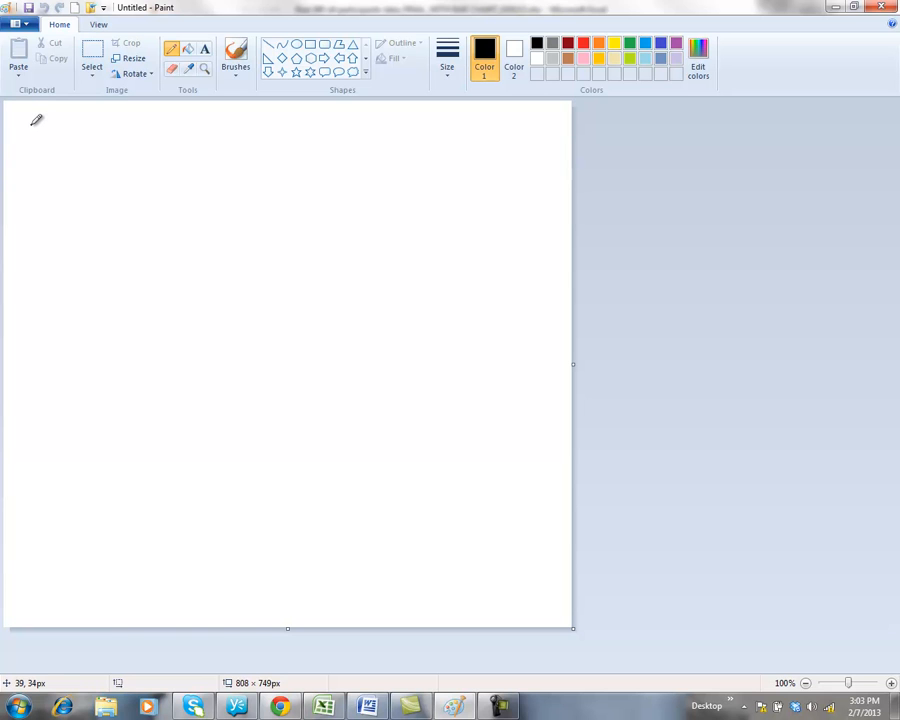
mouse_move(32, 125)
left_mouse_down()
mouse_move(24, 248)
mouse_move(44, 536)
mouse_move(470, 549)
mouse_move(532, 510)
mouse_move(592, 200)
mouse_move(551, 131)
mouse_move(332, 142)
mouse_move(151, 107)
mouse_move(34, 121)
left_mouse_up()
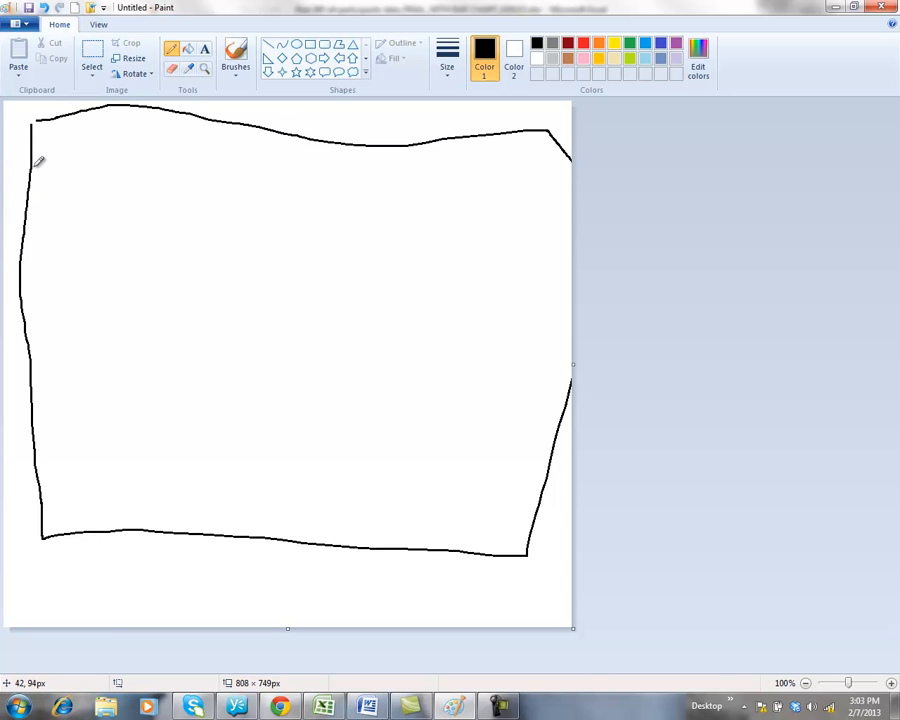
mouse_move(36, 165)
left_mouse_down()
mouse_move(141, 183)
mouse_move(585, 197)
left_mouse_up()
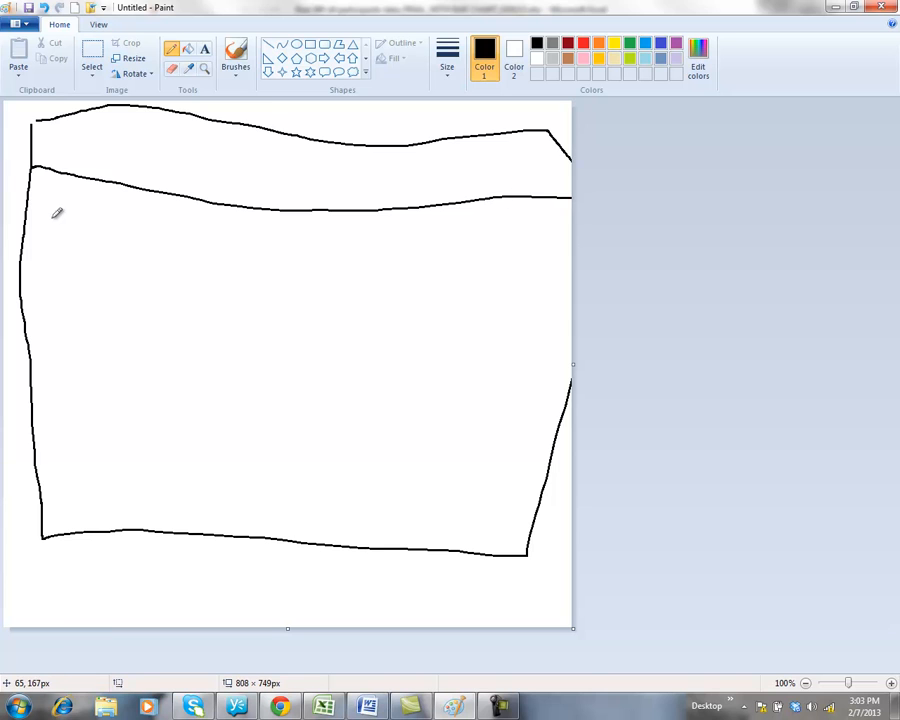
mouse_move(26, 220)
left_mouse_down()
mouse_move(125, 221)
mouse_move(448, 257)
mouse_move(558, 246)
left_mouse_up()
mouse_move(22, 272)
left_mouse_down()
mouse_move(298, 285)
mouse_move(527, 317)
left_mouse_up()
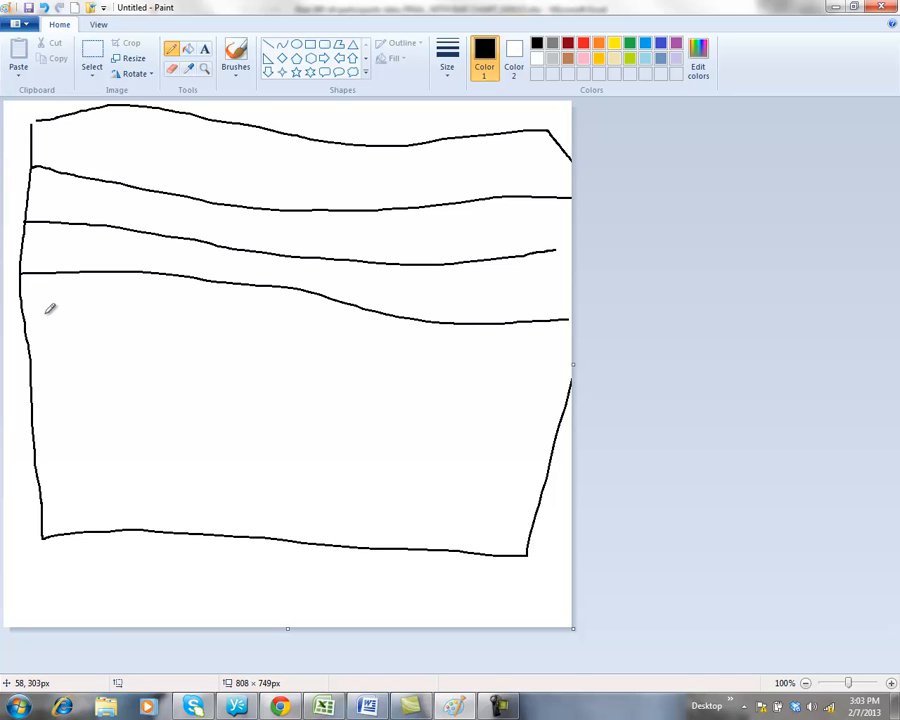
mouse_move(25, 317)
left_mouse_down()
mouse_move(428, 338)
mouse_move(591, 358)
left_mouse_up()
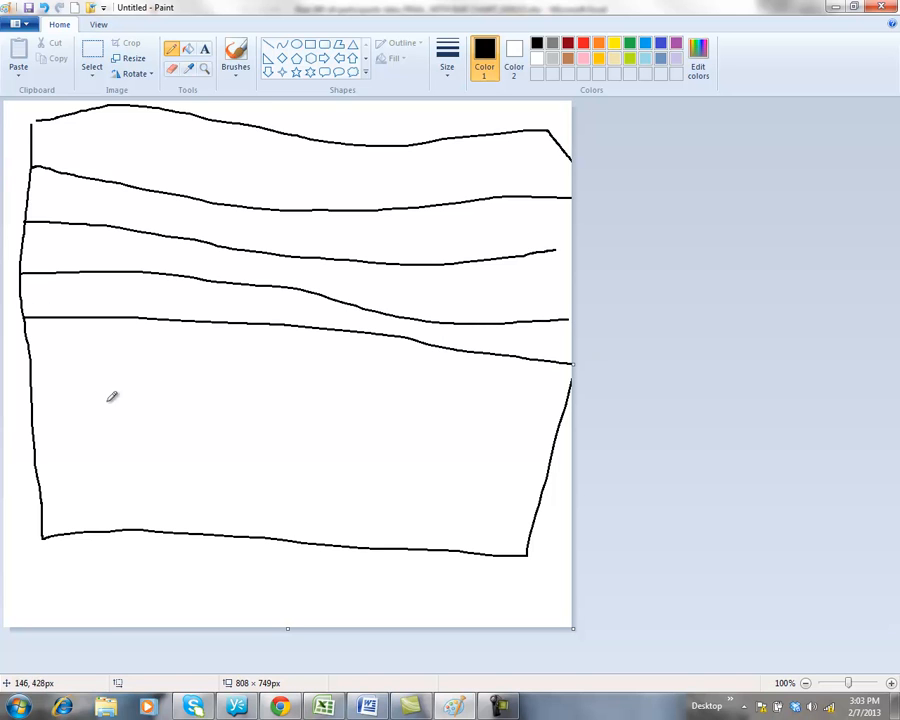
left_click_drag(35, 368, 562, 408)
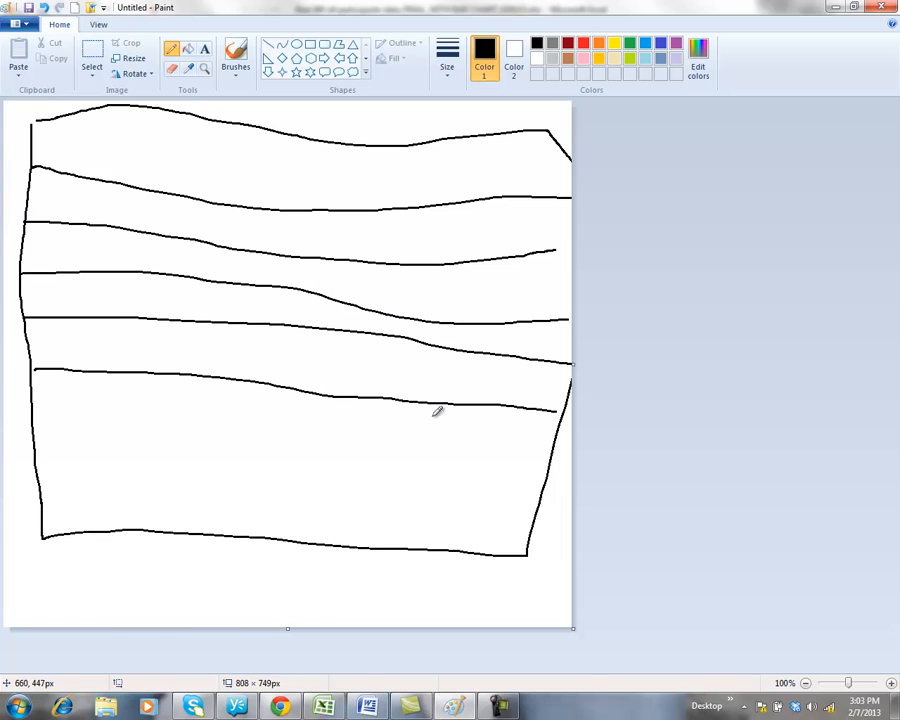
mouse_move(40, 423)
left_mouse_down()
mouse_move(388, 433)
mouse_move(562, 457)
left_mouse_up()
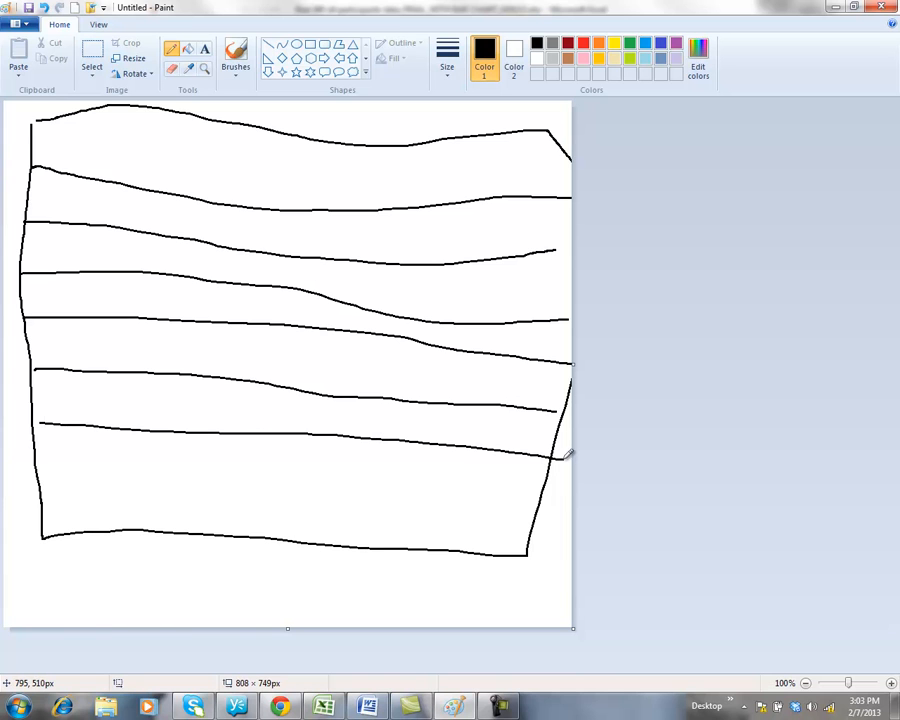
mouse_move(44, 476)
left_mouse_down()
mouse_move(243, 474)
mouse_move(538, 506)
left_mouse_up()
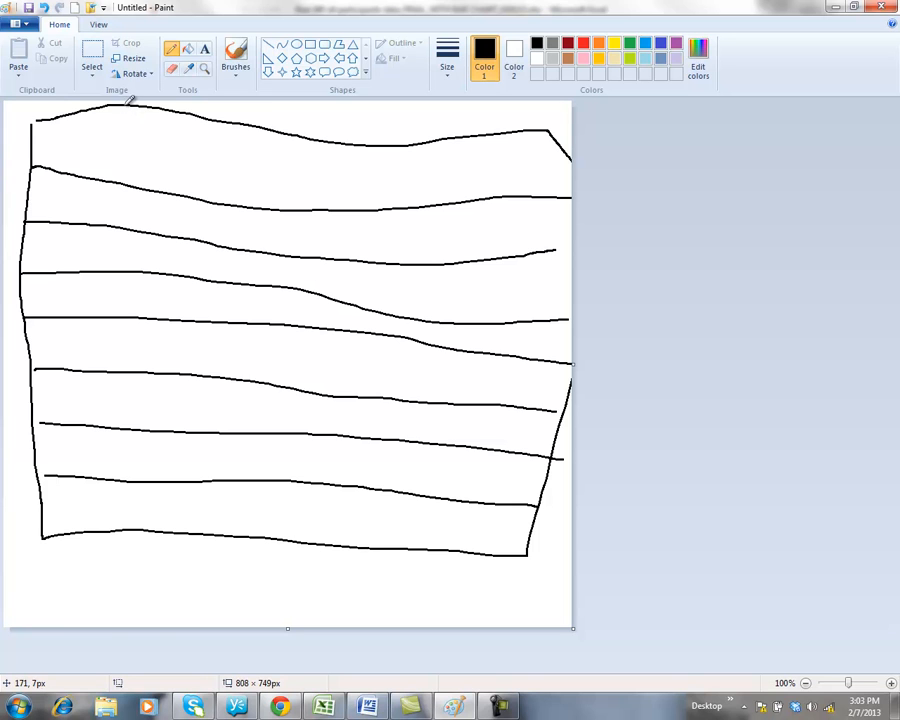
Draw cell dividers in the top and lower rows and start an I in the top-left cell.
mouse_move(125, 105)
left_mouse_down()
mouse_move(130, 179)
mouse_move(97, 217)
left_mouse_up()
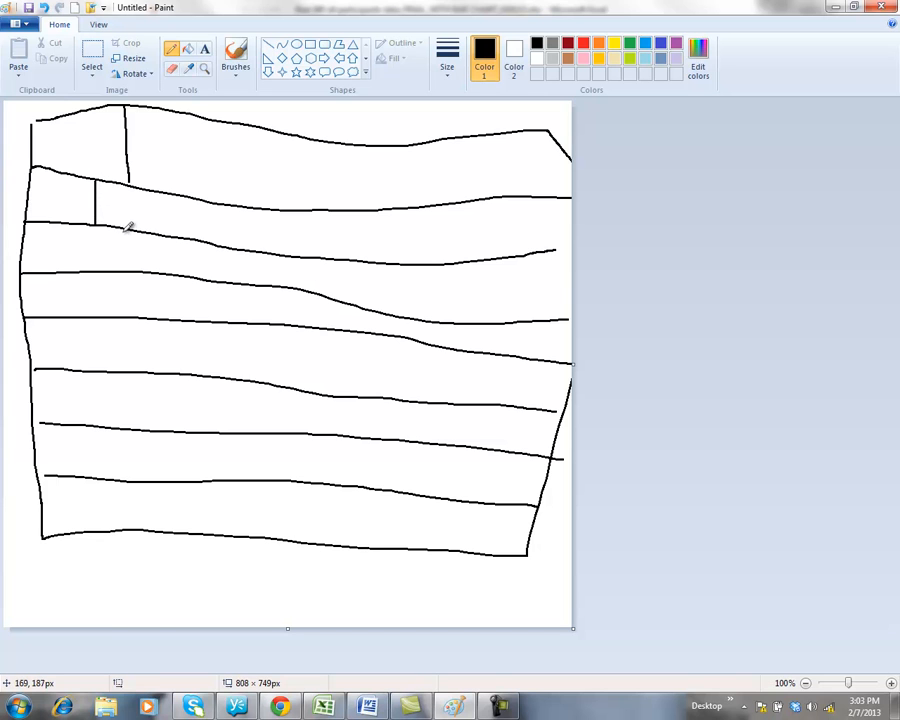
left_click_drag(117, 228, 115, 269)
mouse_move(61, 272)
left_mouse_down()
mouse_move(62, 318)
mouse_move(115, 410)
mouse_move(115, 428)
mouse_move(73, 450)
mouse_move(70, 530)
left_mouse_up()
mouse_move(77, 124)
left_mouse_down()
mouse_move(100, 120)
mouse_move(90, 123)
mouse_move(83, 157)
mouse_move(96, 157)
mouse_move(57, 214)
mouse_move(66, 184)
mouse_move(60, 262)
mouse_move(70, 238)
mouse_move(71, 261)
left_mouse_up()
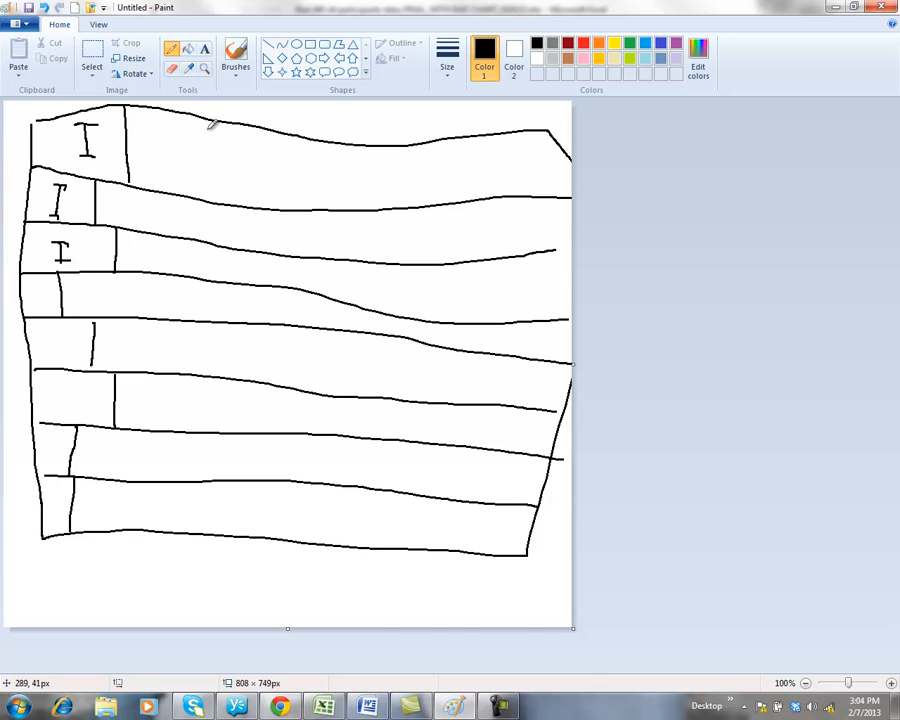
Add more dividers across the first three rows and write OE in the top-right cell.
left_click_drag(216, 121, 217, 203)
left_click_drag(280, 132, 281, 205)
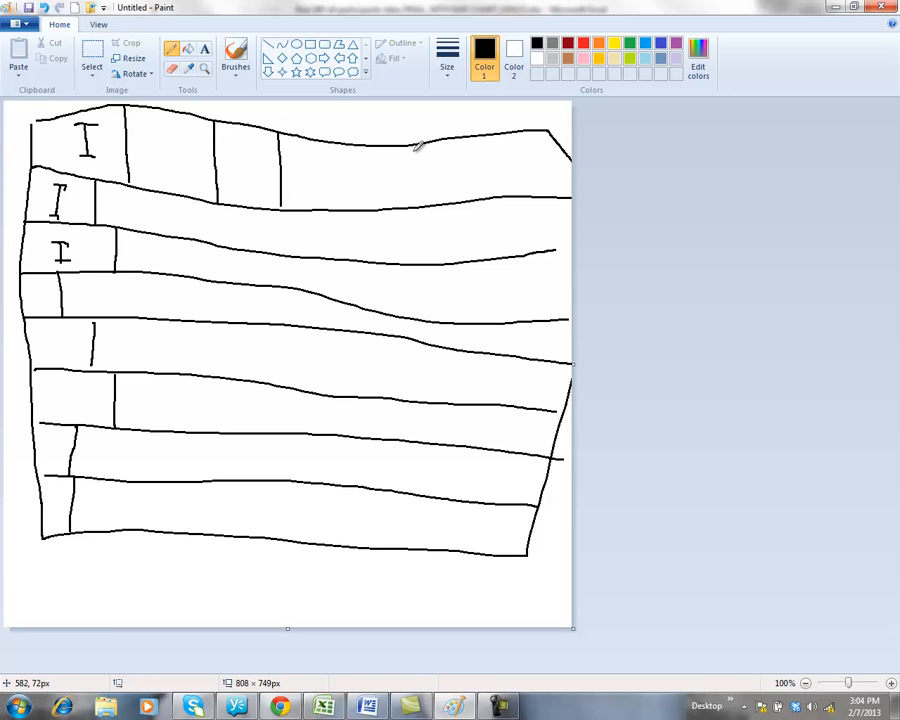
left_click_drag(414, 145, 414, 207)
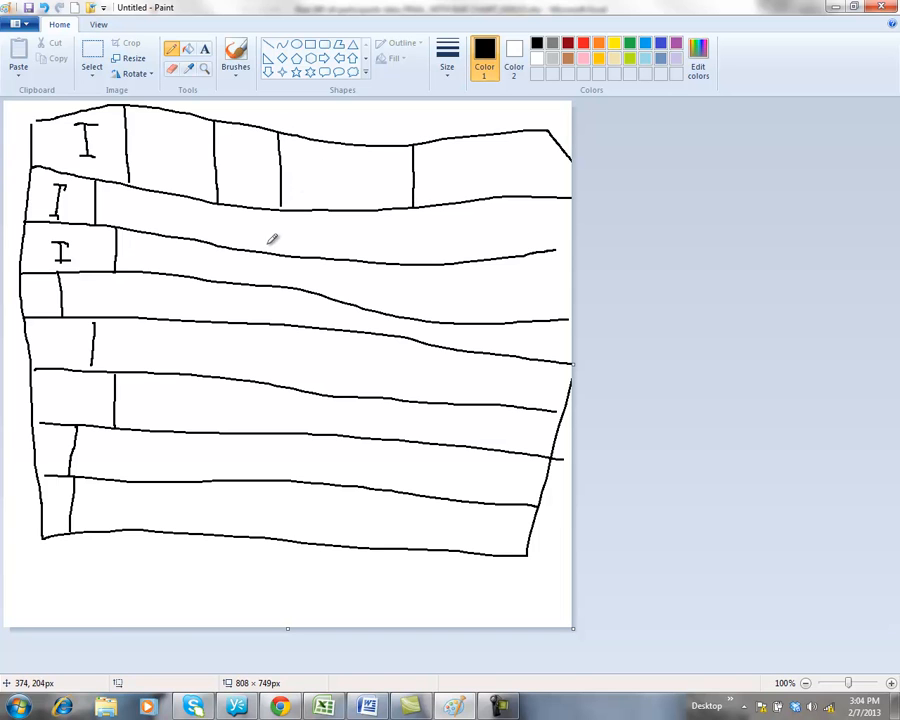
left_click_drag(121, 185, 121, 222)
left_click_drag(179, 194, 179, 235)
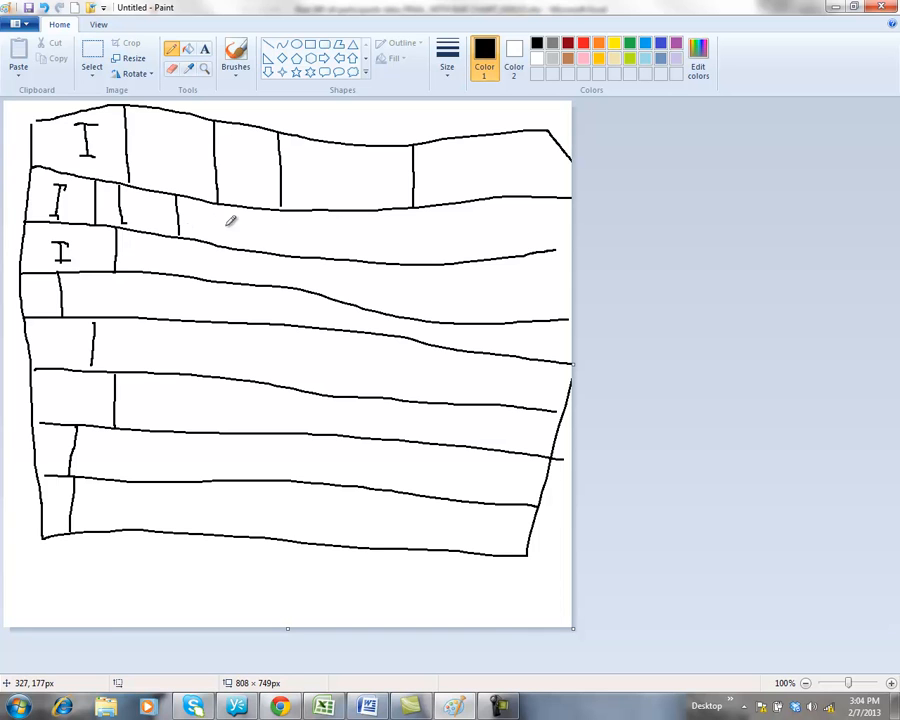
left_click_drag(311, 210, 311, 257)
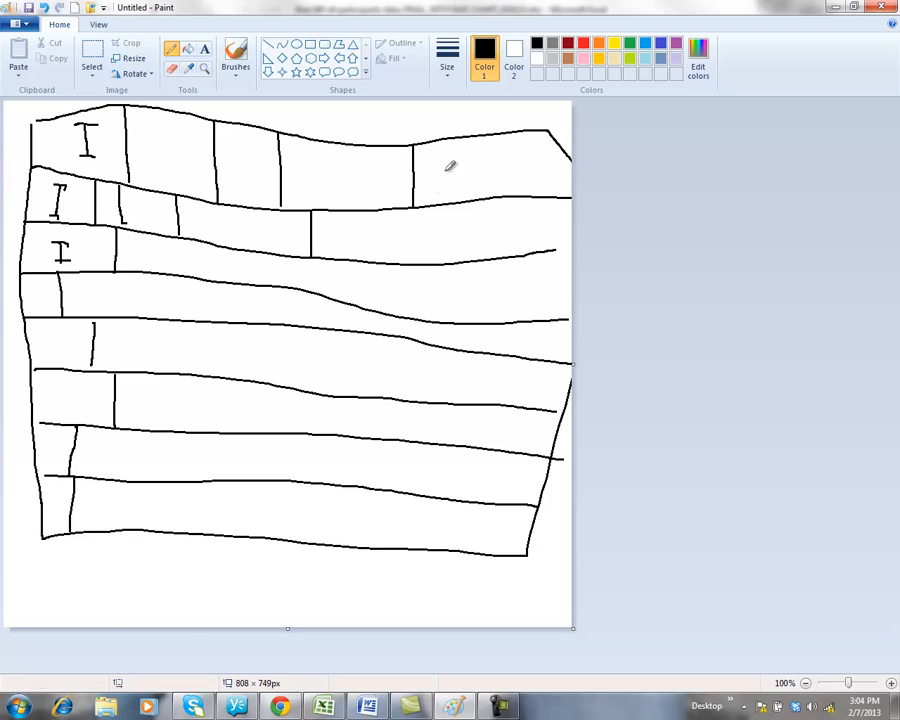
mouse_move(462, 154)
left_mouse_down()
mouse_move(454, 161)
mouse_move(478, 161)
mouse_move(478, 150)
mouse_move(485, 182)
mouse_move(495, 158)
mouse_move(495, 190)
left_mouse_up()
mouse_move(418, 221)
left_mouse_down()
mouse_move(434, 236)
mouse_move(423, 218)
mouse_move(451, 232)
mouse_move(460, 218)
mouse_move(454, 226)
mouse_move(467, 235)
left_mouse_up()
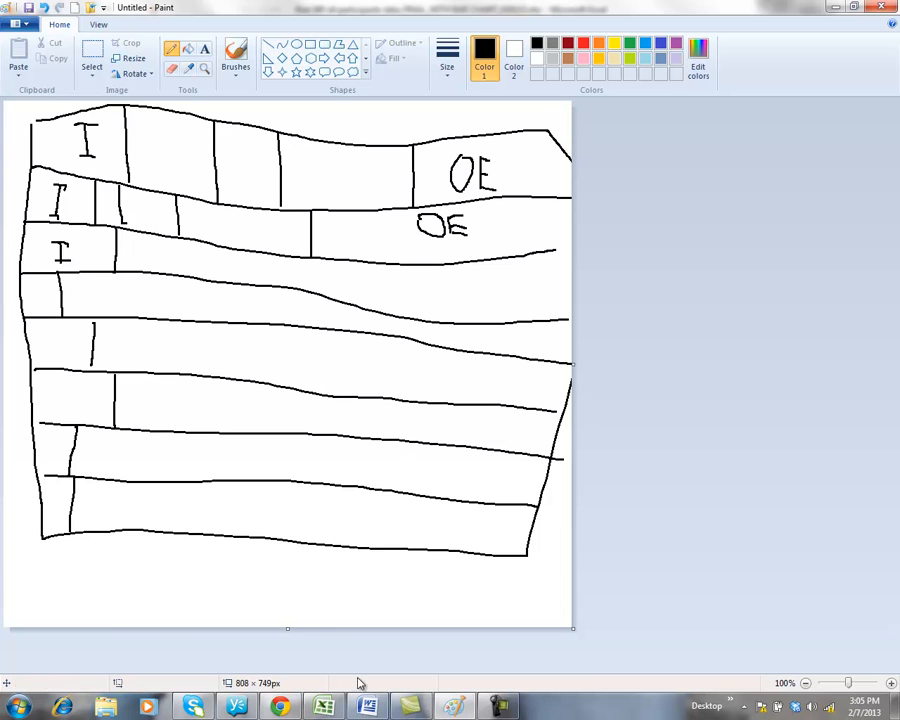
Bring up Word's Q1–Q8 by 0–4 table and step through the Q1 row's answer cells.
left_click(367, 706)
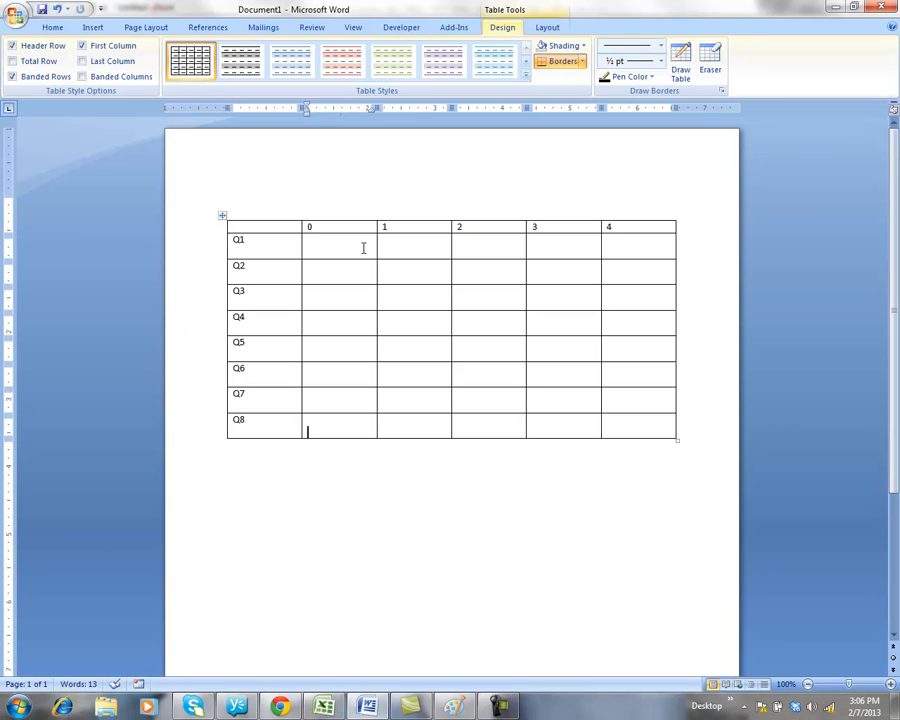
left_click(398, 238)
left_click(356, 251)
left_click(401, 243)
left_click(473, 246)
Return to the Excel workbook, scroll to the frequency table and go over answer headings 0–4.
left_click(323, 706)
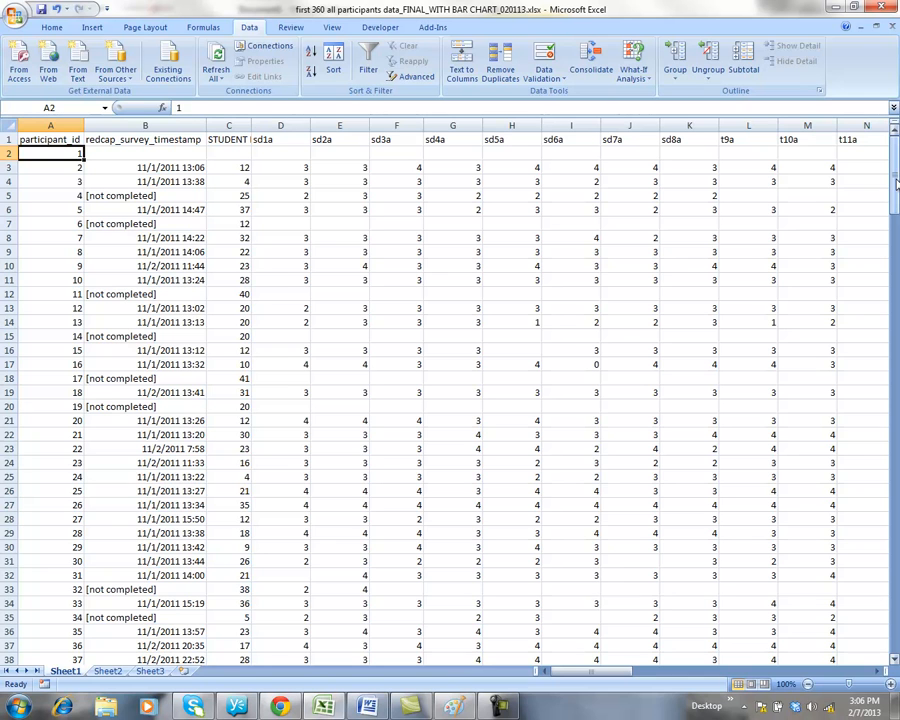
left_click_drag(896, 183, 862, 513)
left_click(287, 464)
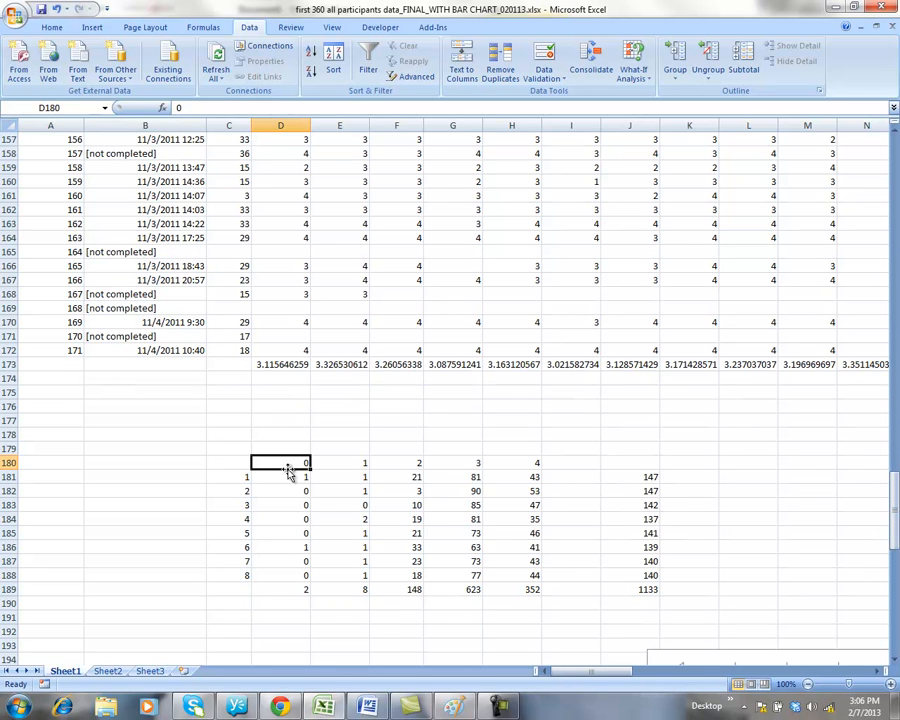
left_click(336, 461)
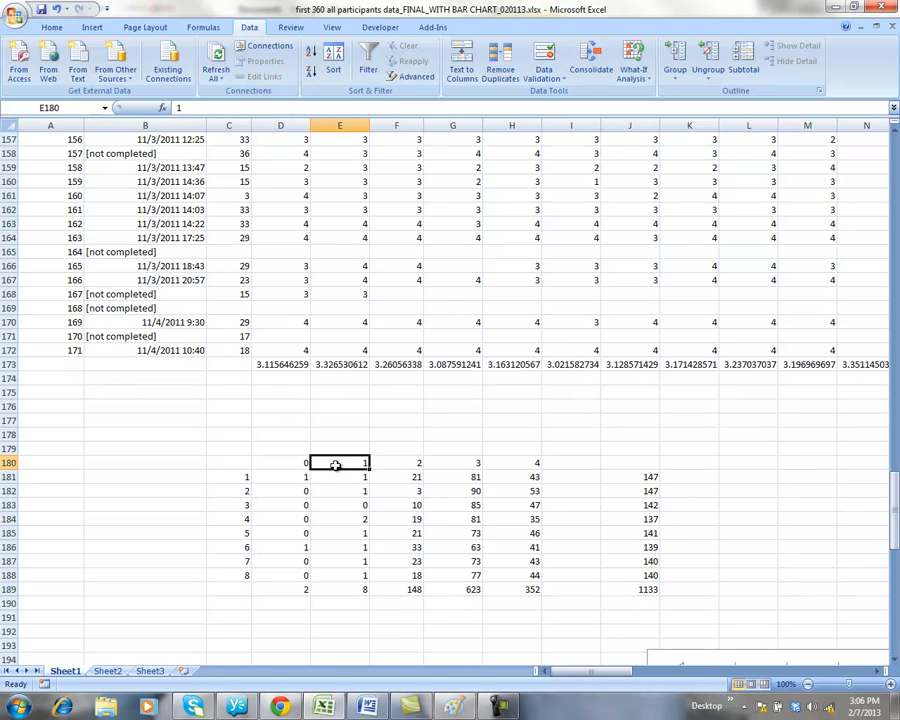
left_click(412, 464)
left_click(470, 463)
left_click(500, 462)
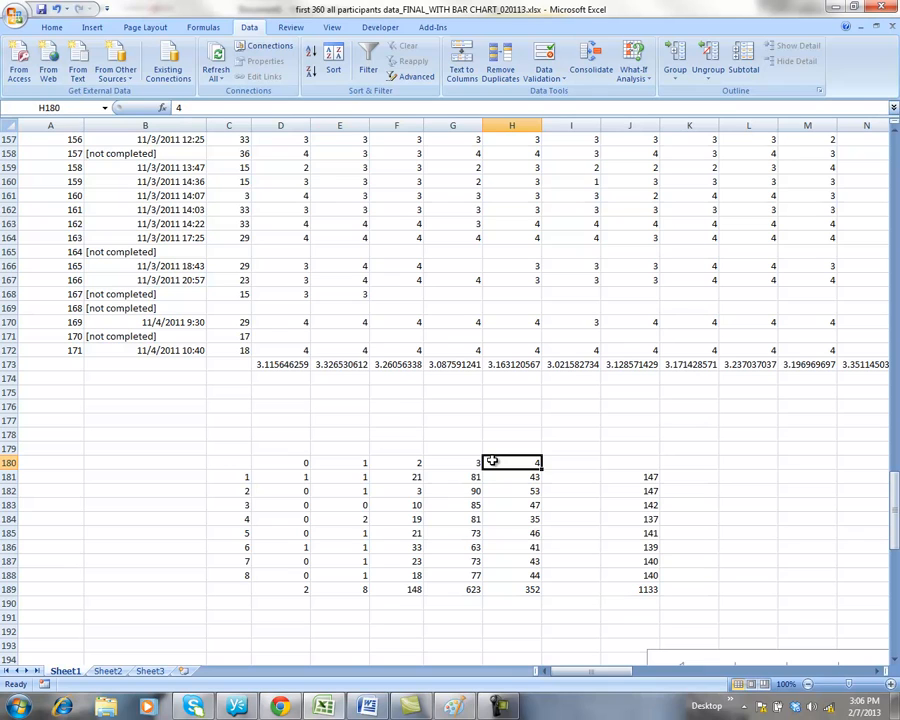
Walk down question numbers 1–8 and inspect the COUNTIF formula counting zeros for question 1.
left_click(230, 476)
key("Down")
key("Down")
key("Down")
key("Down")
key("Down")
key("Down")
key("Down")
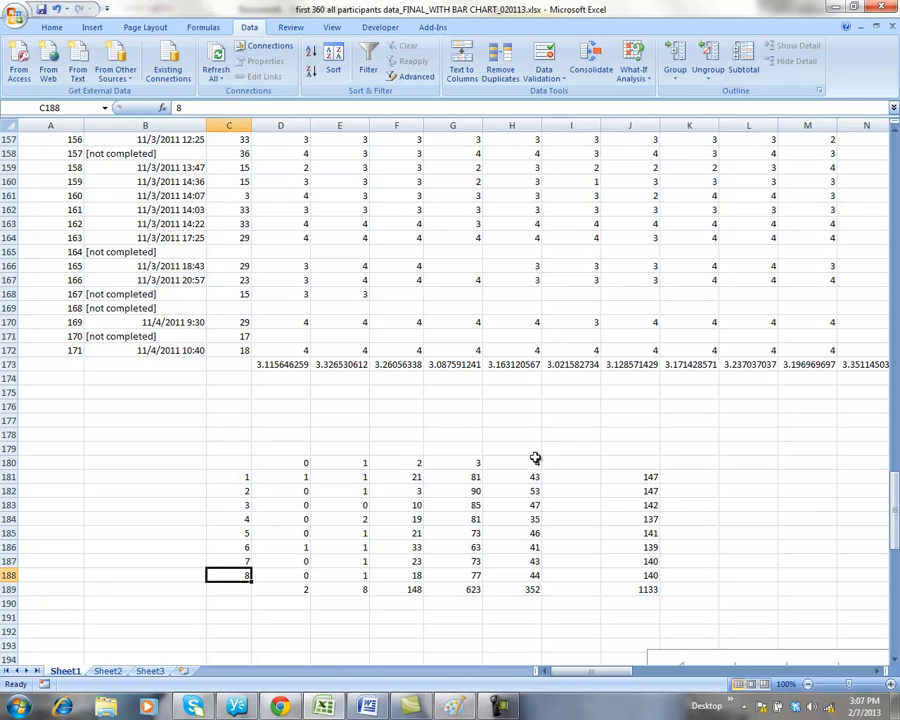
left_click(300, 476)
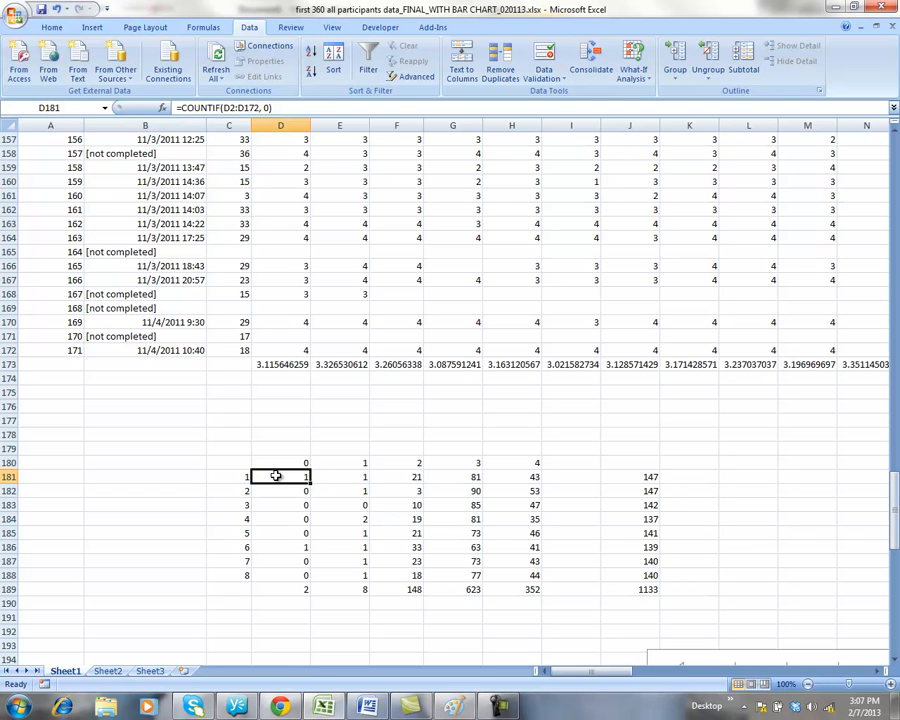
left_click(282, 492)
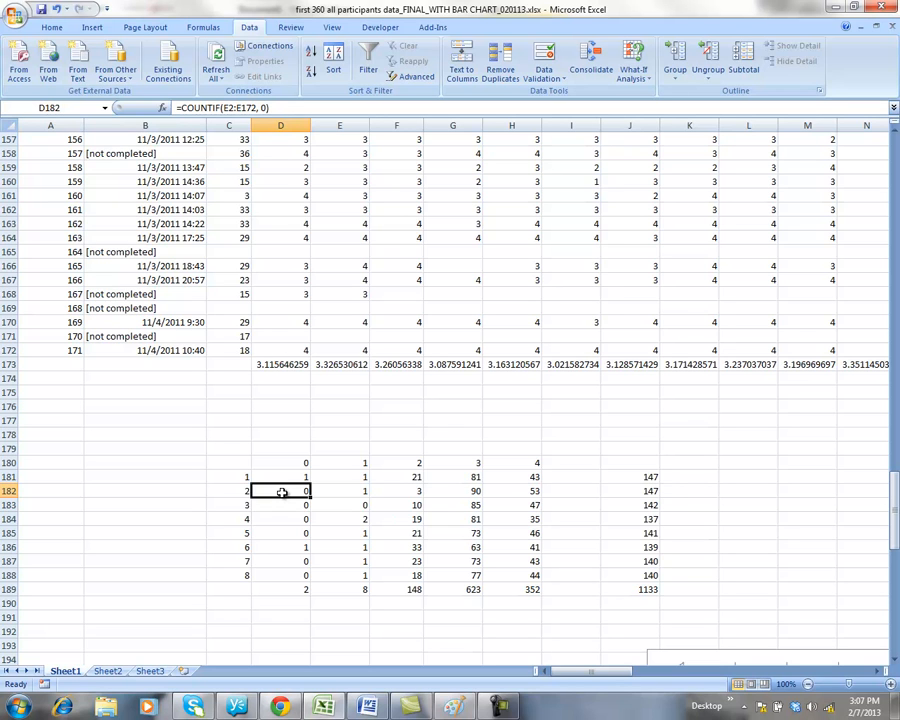
left_click(278, 505)
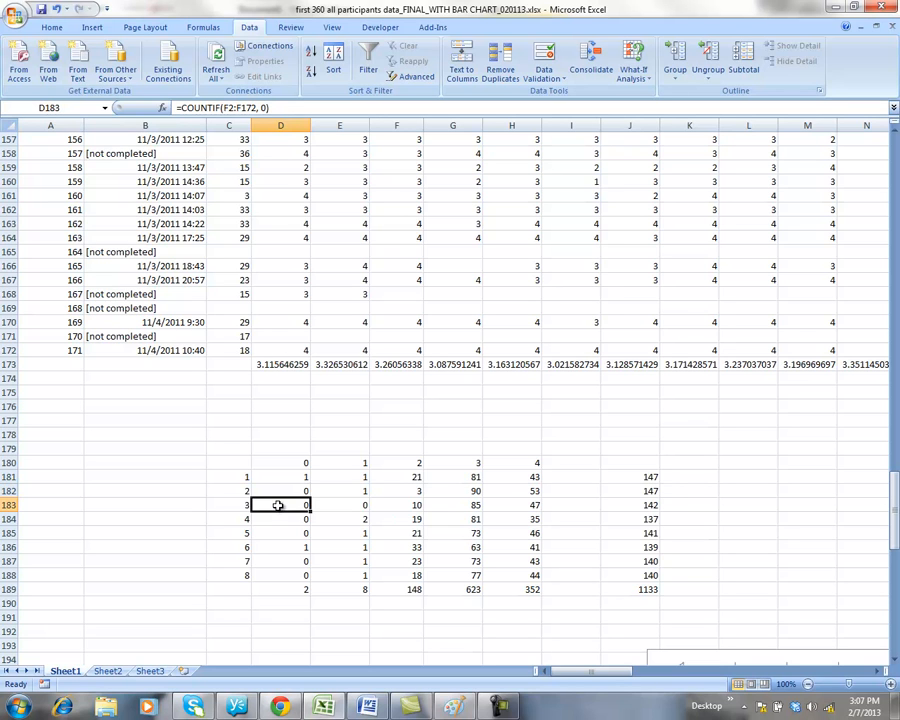
left_click(342, 477)
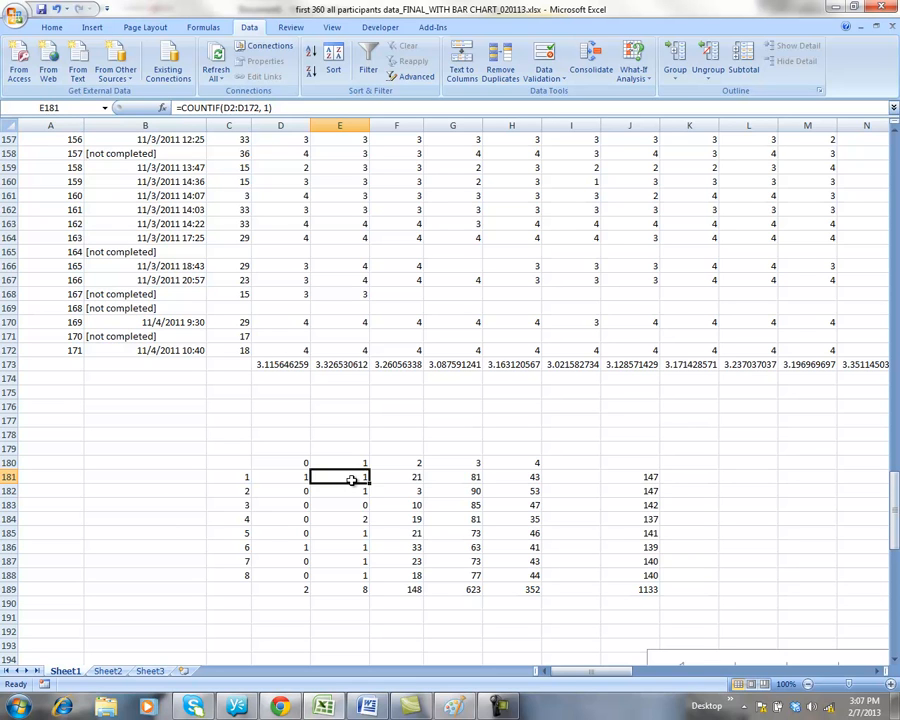
left_click(514, 477)
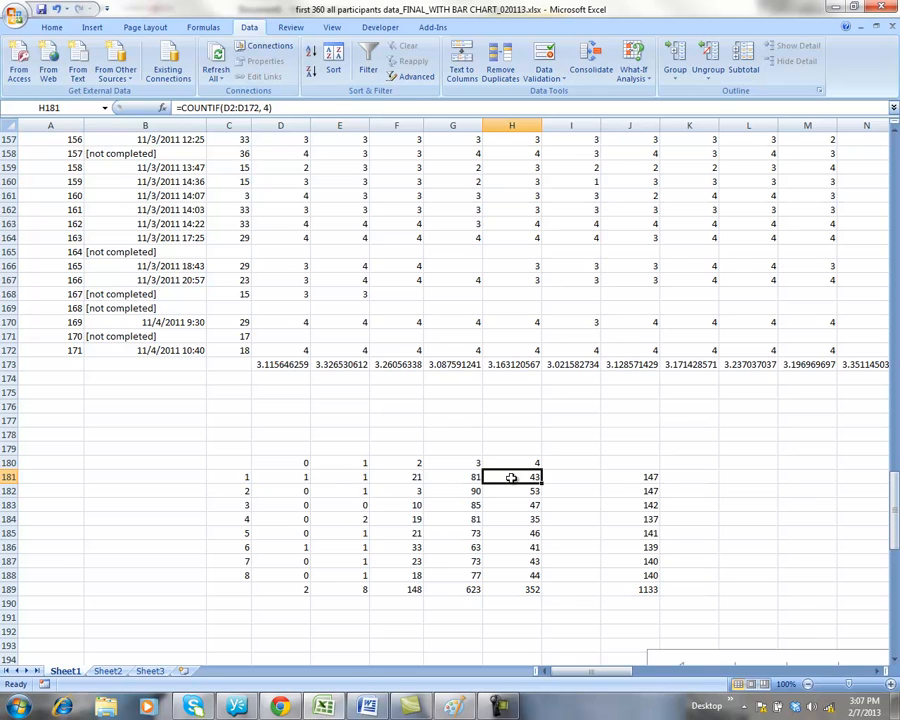
left_click(286, 479)
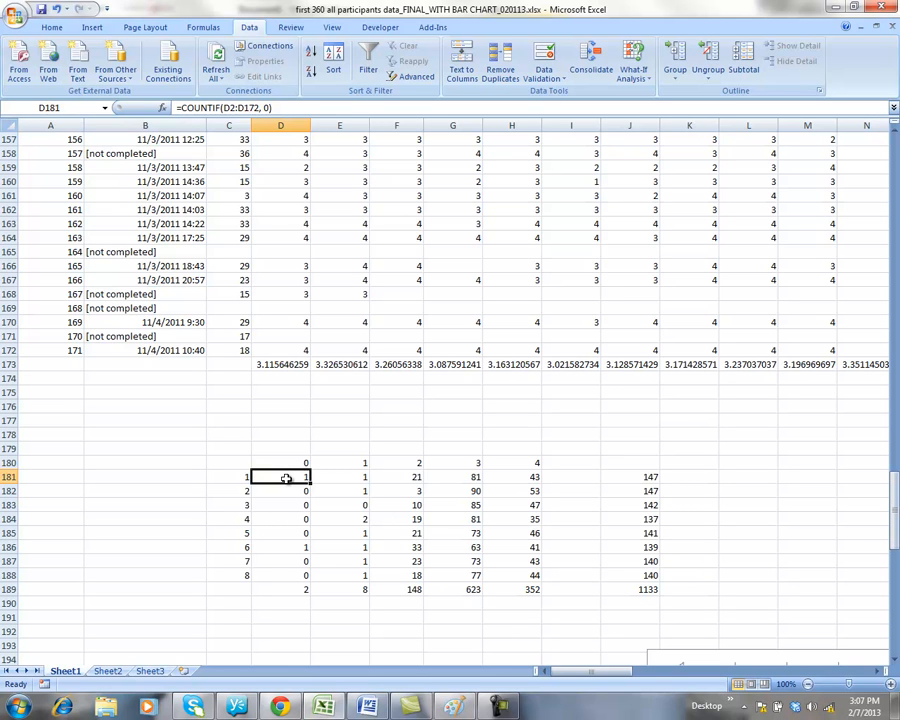
left_click(290, 103)
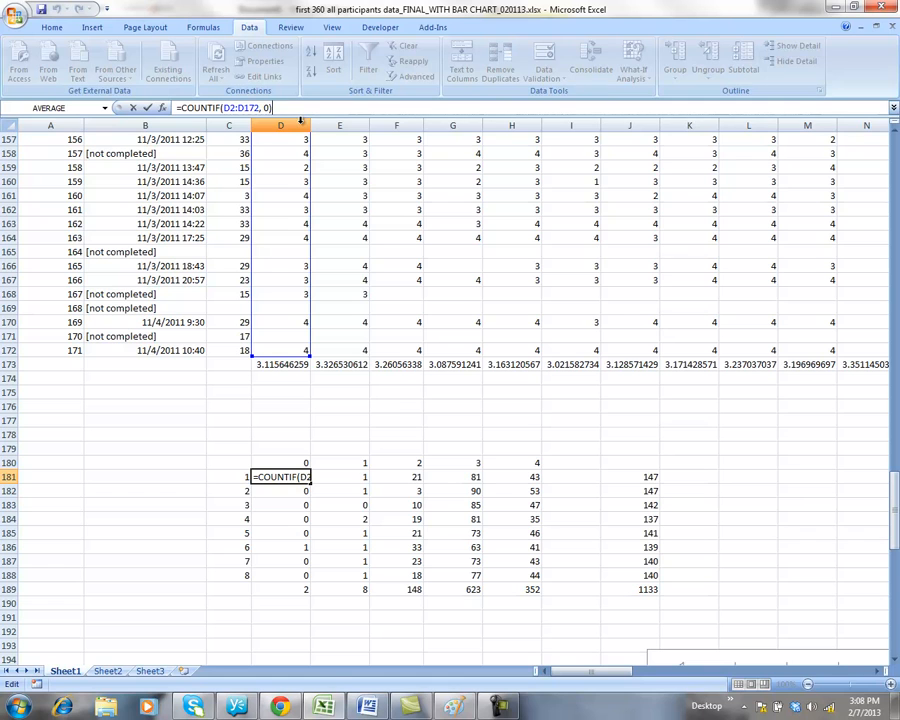
type(")")
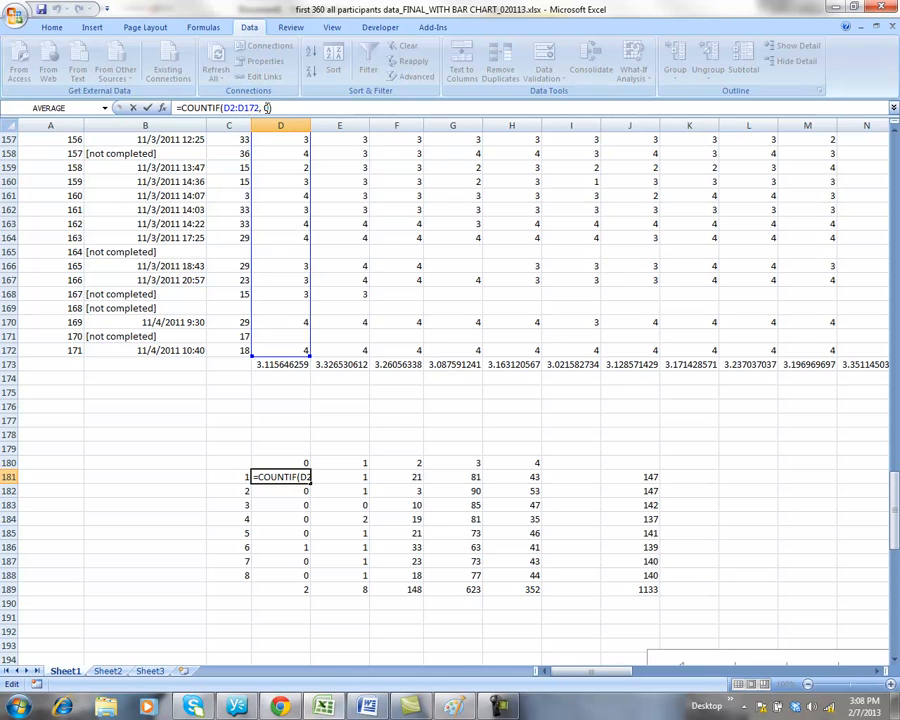
key("Return")
left_click(298, 478)
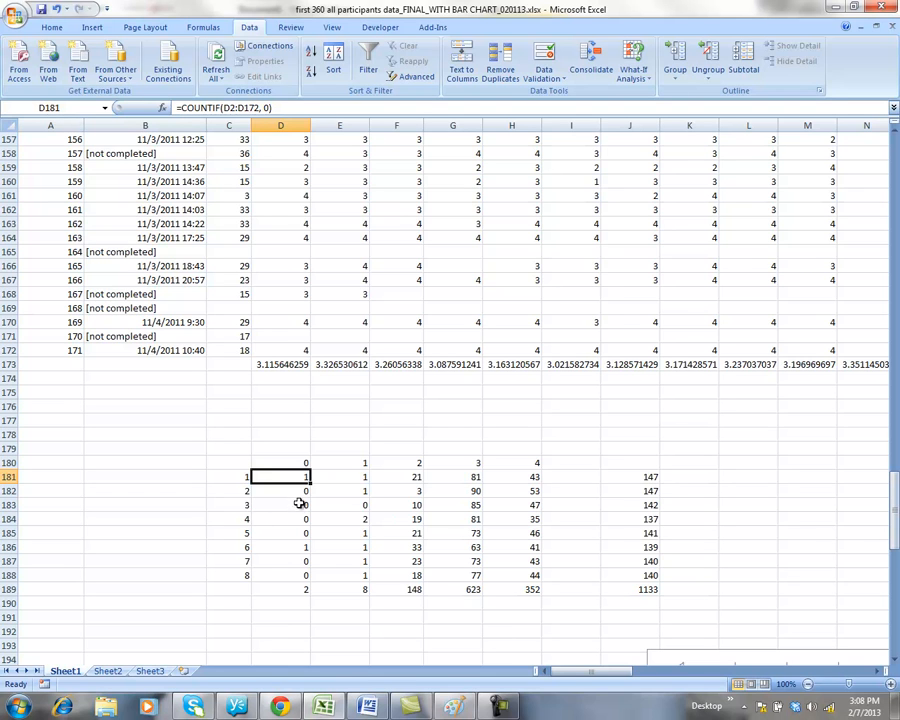
left_click(300, 492)
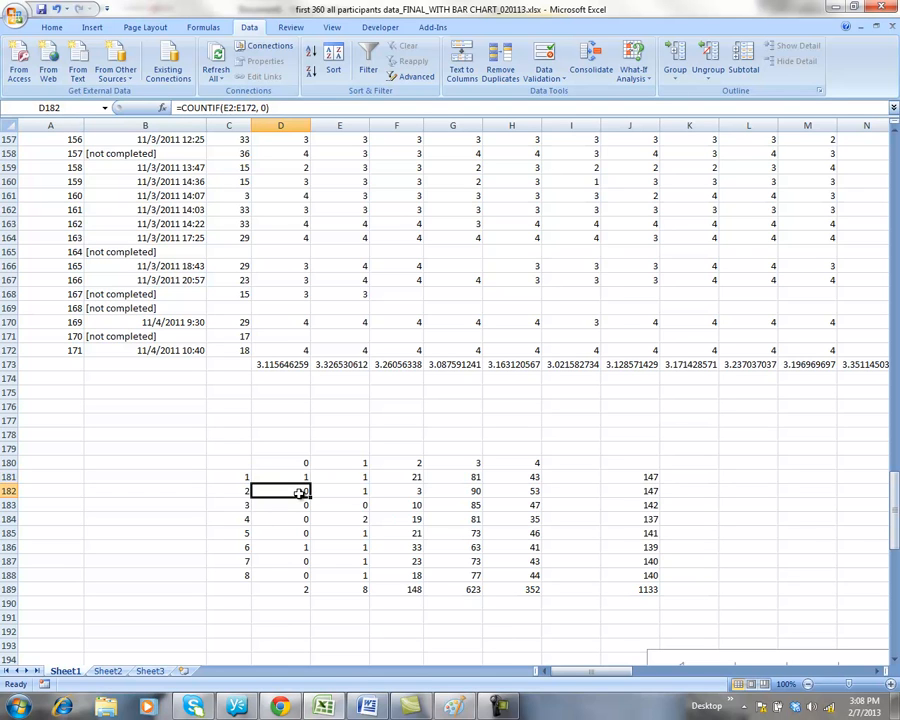
left_click(300, 108)
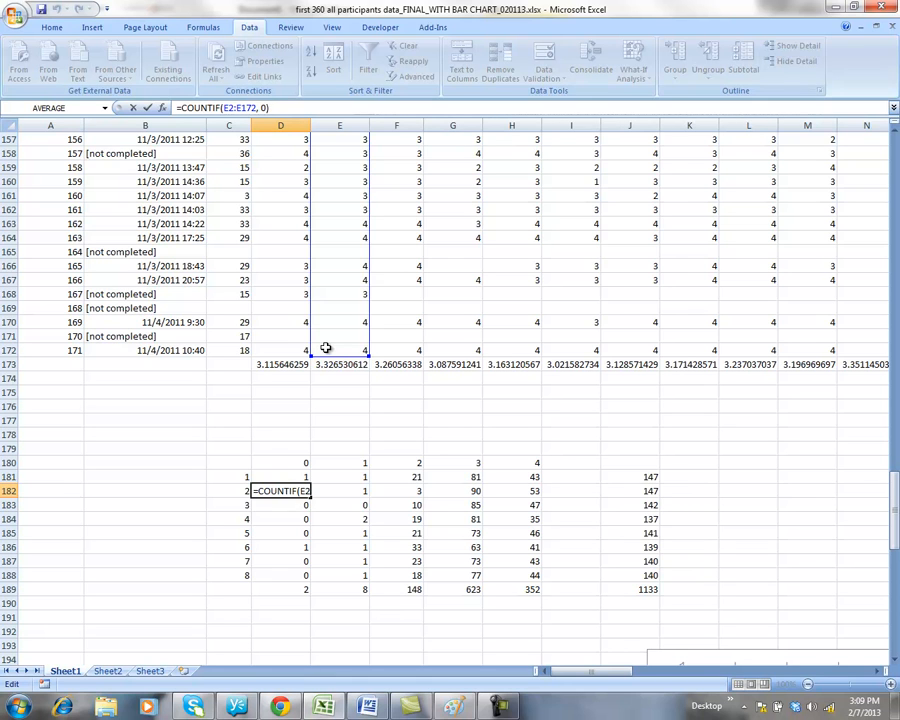
left_click(234, 491)
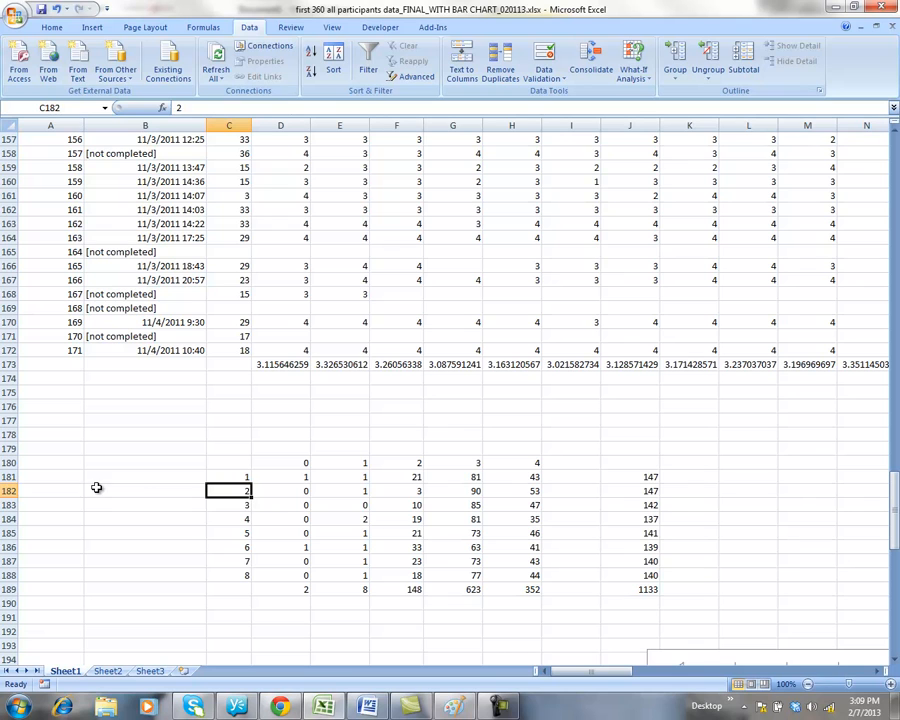
left_click(289, 492)
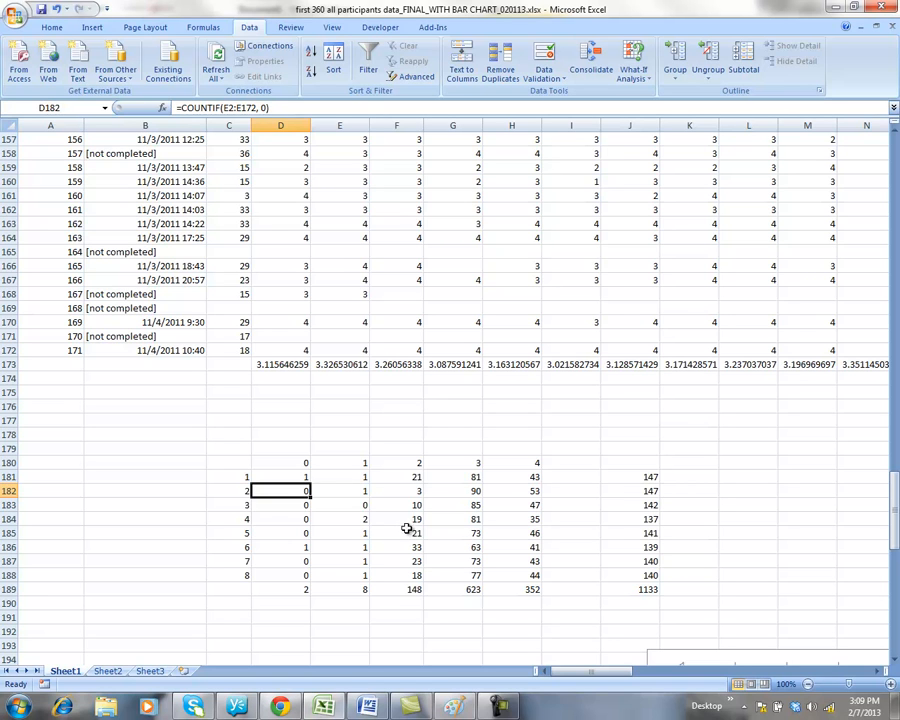
left_click(407, 519)
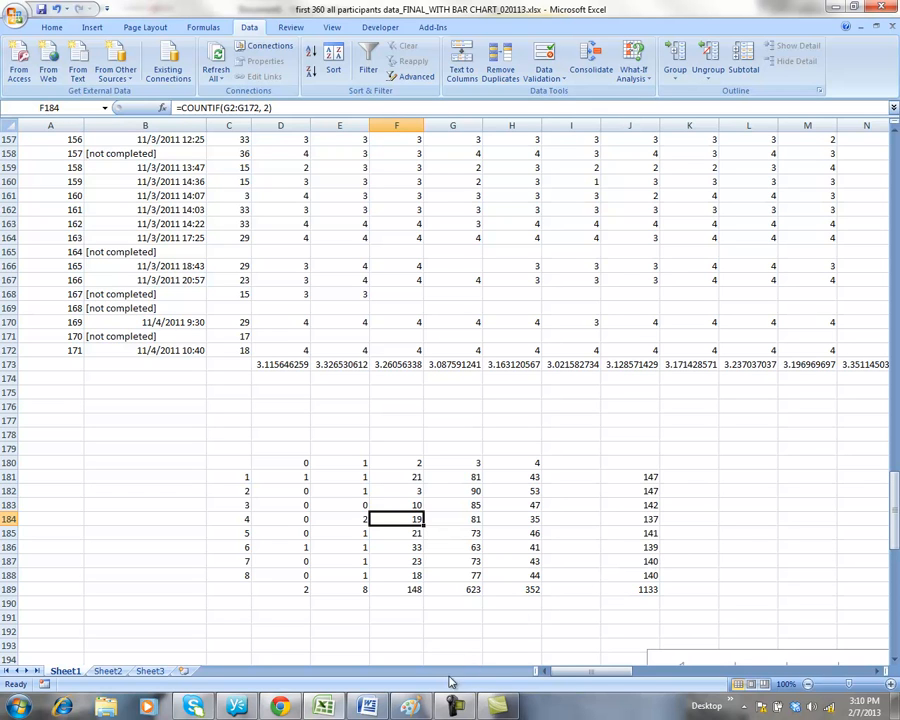
Switch to the Paint window holding the hand-drawn chart sketch.
left_click(422, 702)
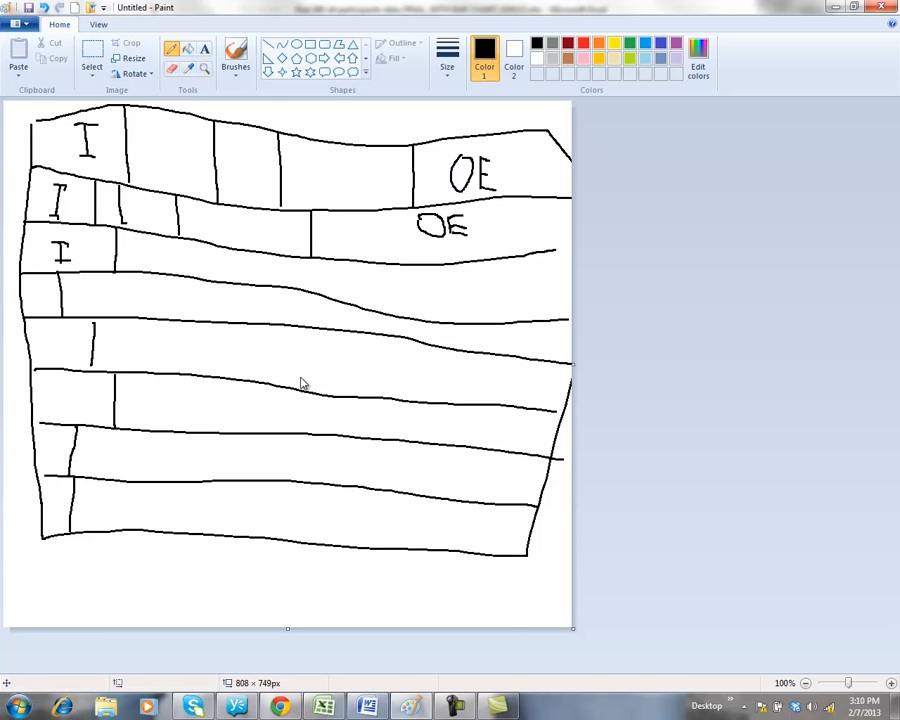
Alt+Tab from Paint back to the Excel survey workbook.
key("alt+Tab")
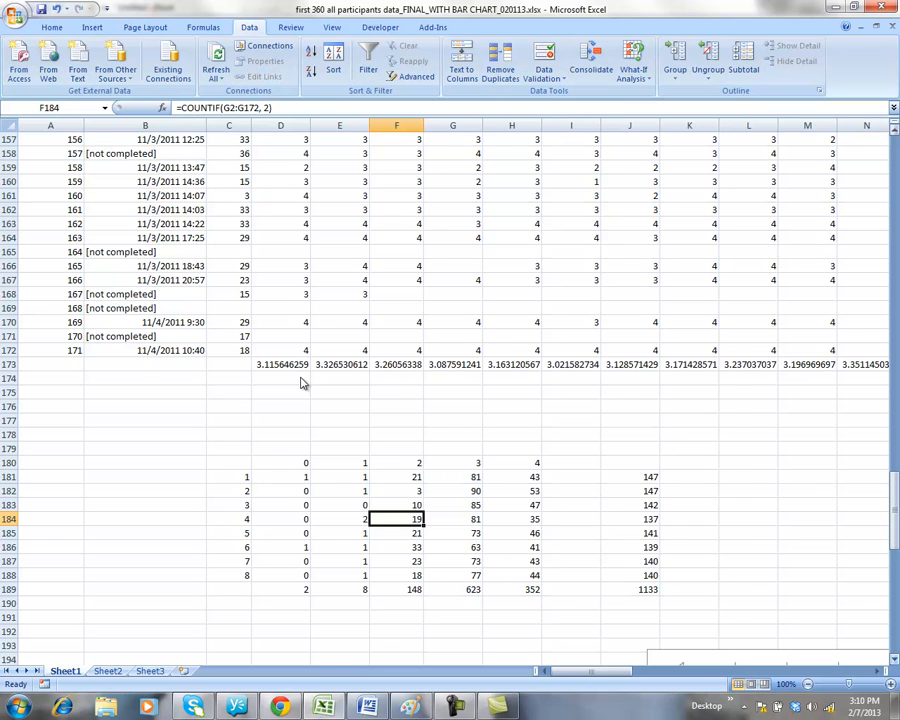
Scroll down to the proportion table and delete the stacked bar chart beside it.
scroll(303, 383, "down", 1)
scroll(303, 383, "down", 6)
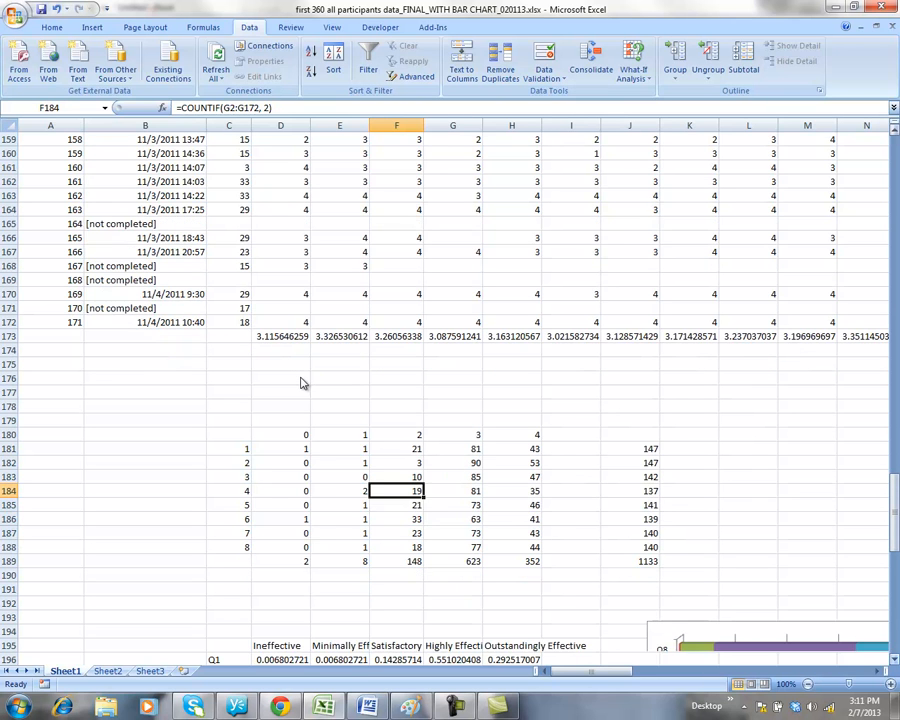
scroll(303, 383, "down", 7)
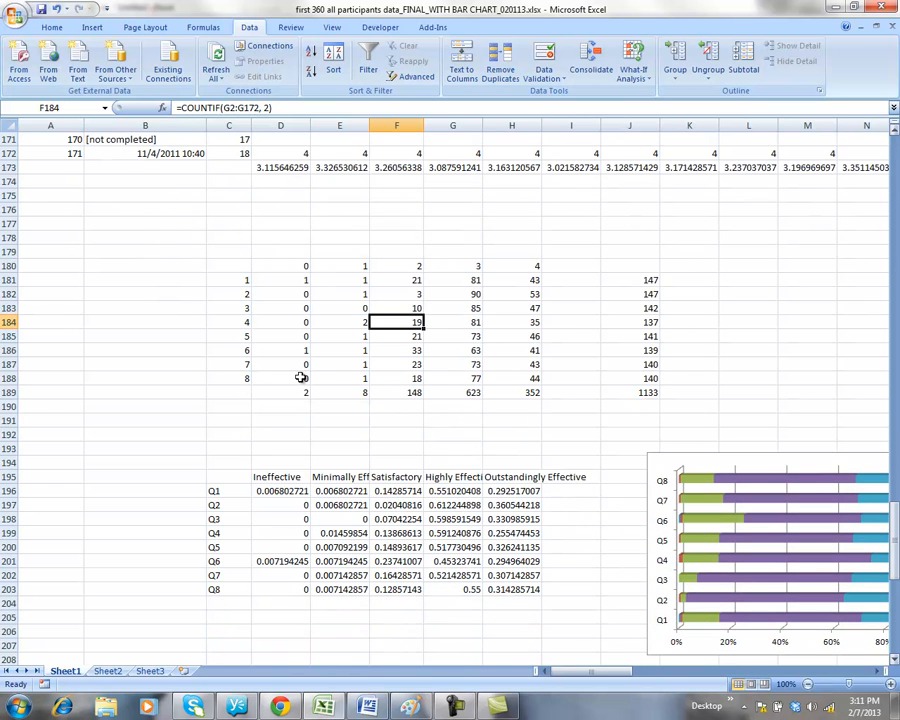
left_click(281, 491)
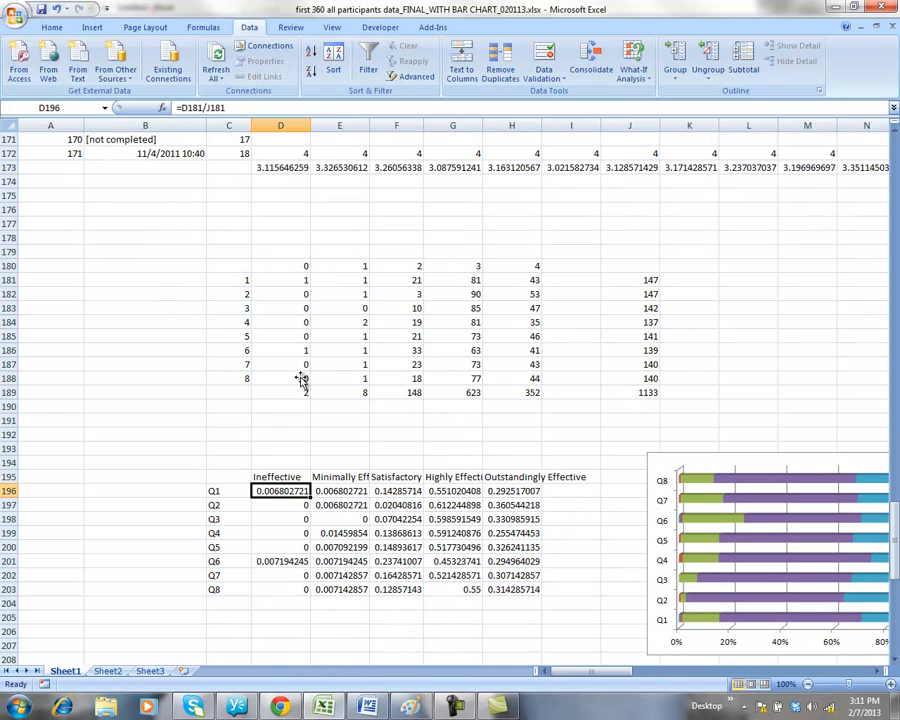
left_click(665, 463)
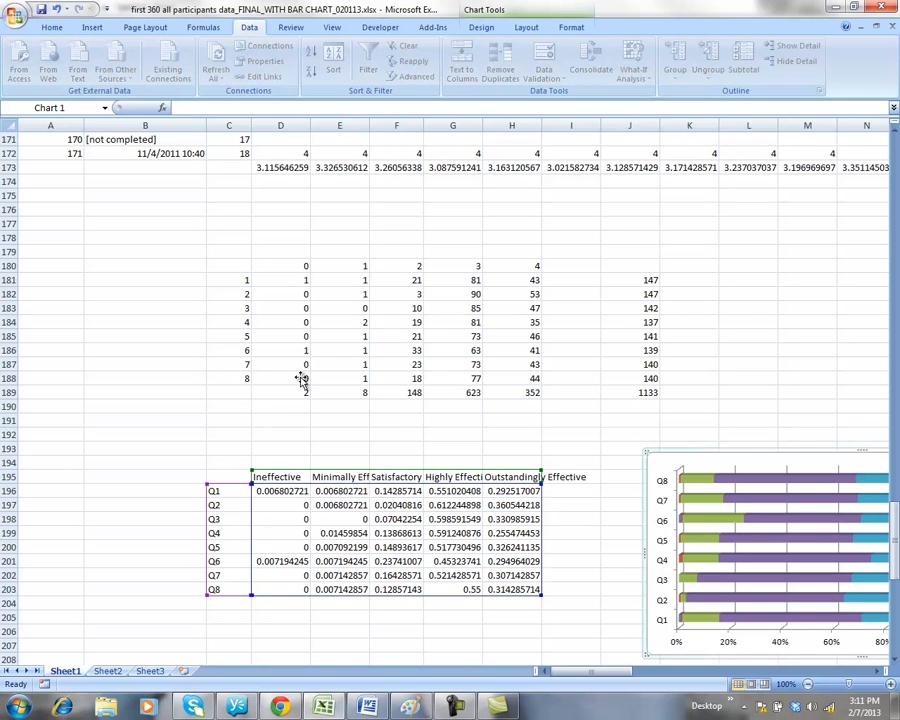
key("Delete")
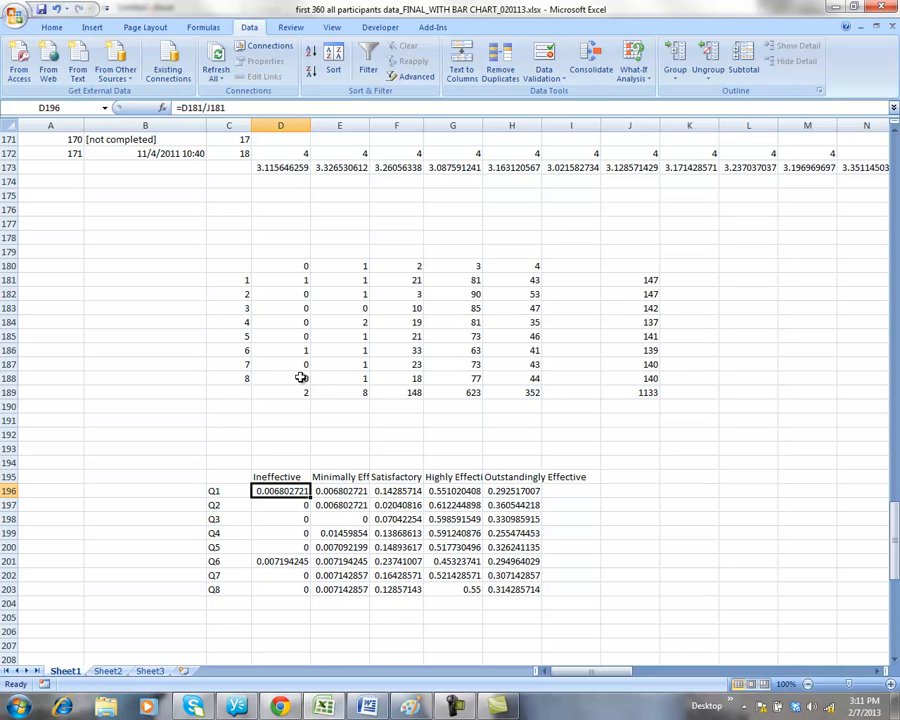
key("Left")
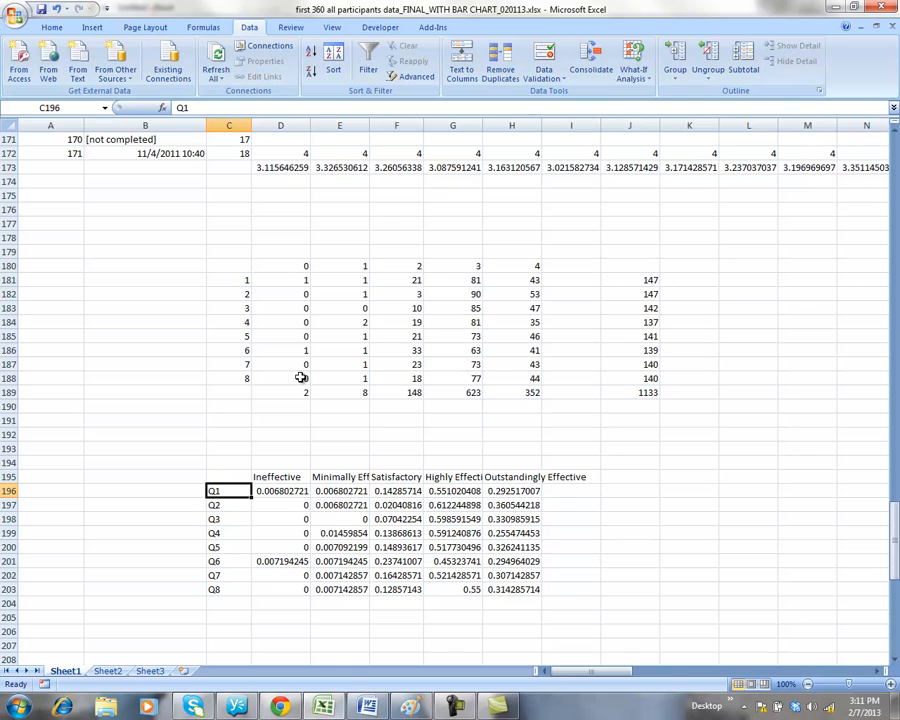
key("ctrl+Down")
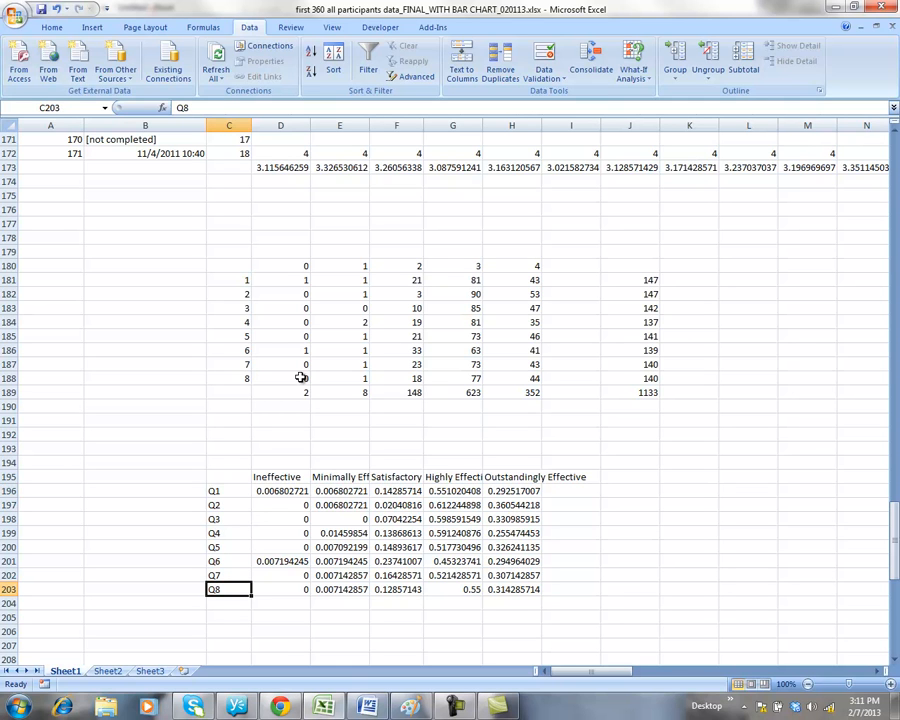
key("Right")
key("ctrl+Up")
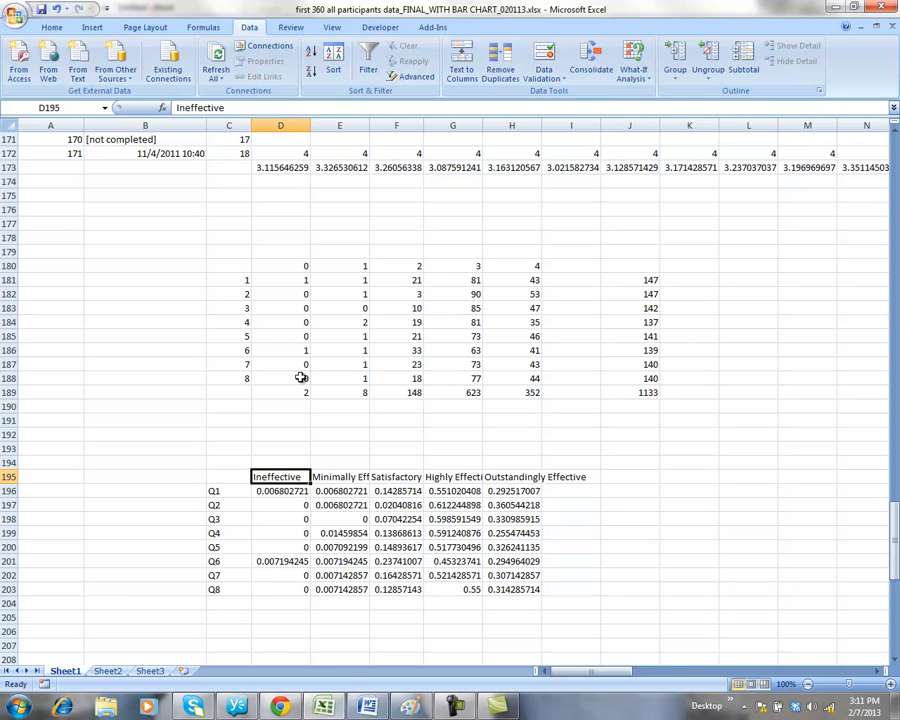
key("Down")
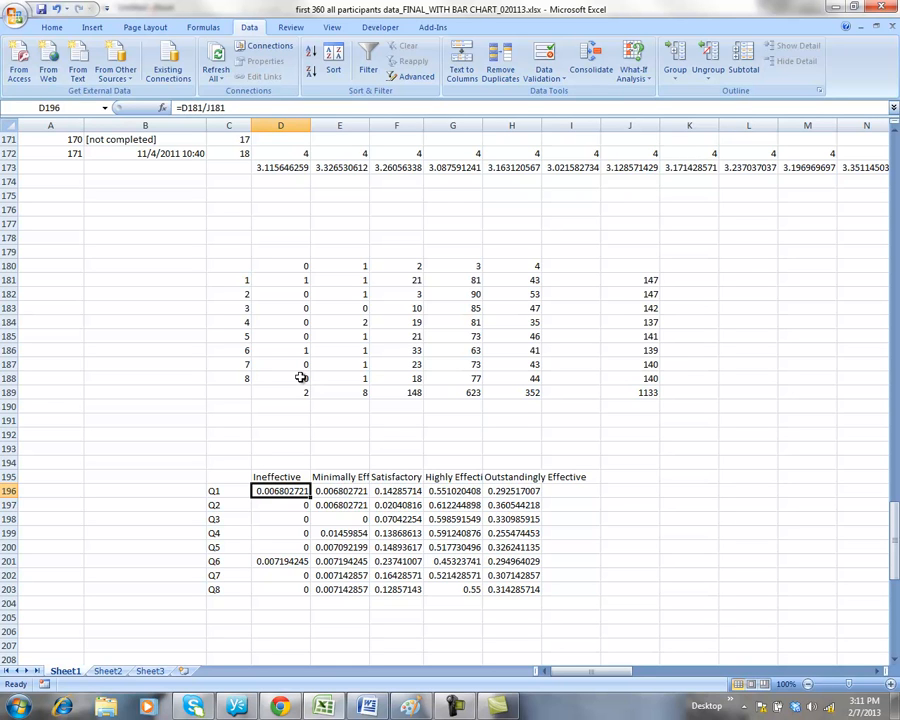
key("Up")
key("Up")
key("Up")
key("Up")
key("Up")
key("Up")
key("Up")
key("Up")
key("Up")
key("Up")
key("Up")
key("Up")
key("Up")
key("Up")
key("Up")
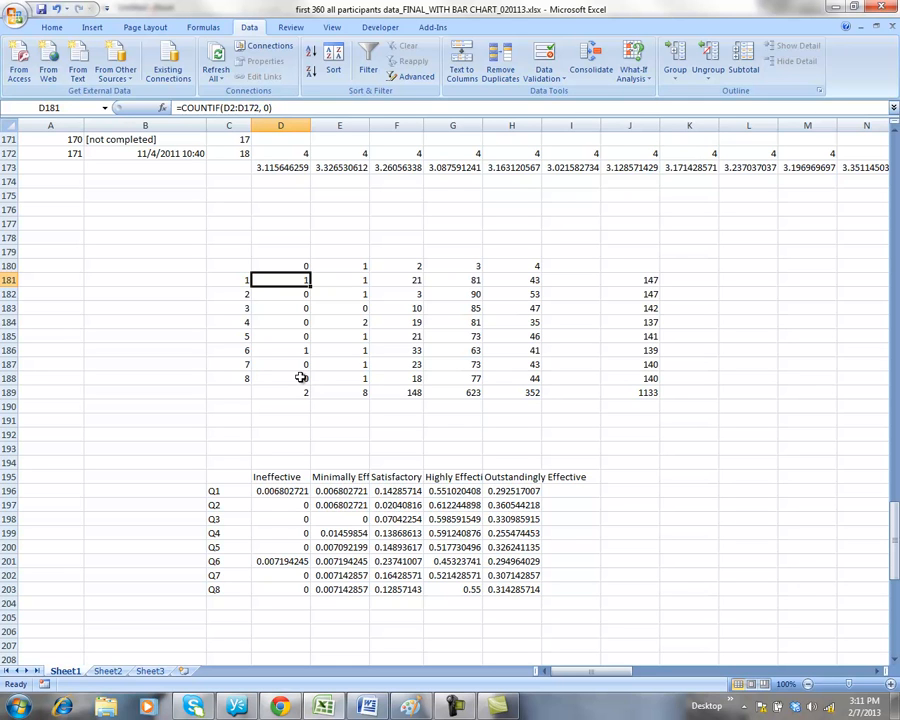
key("Right")
key("Right")
key("Right")
key("Right")
key("Right")
key("Right")
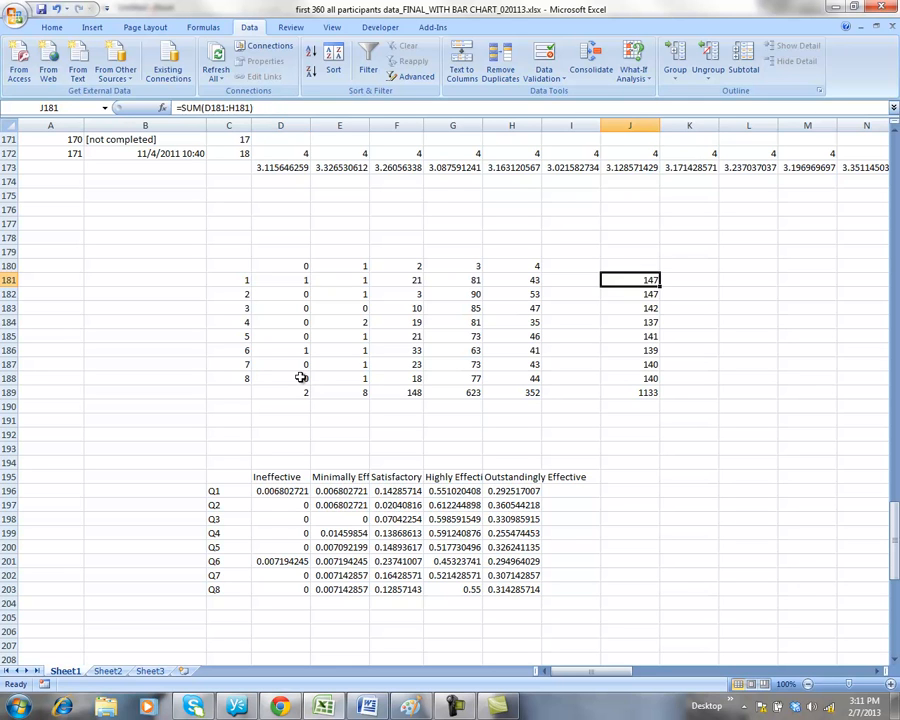
key("Left")
key("Left")
key("Left")
key("Left")
key("Left")
key("Left")
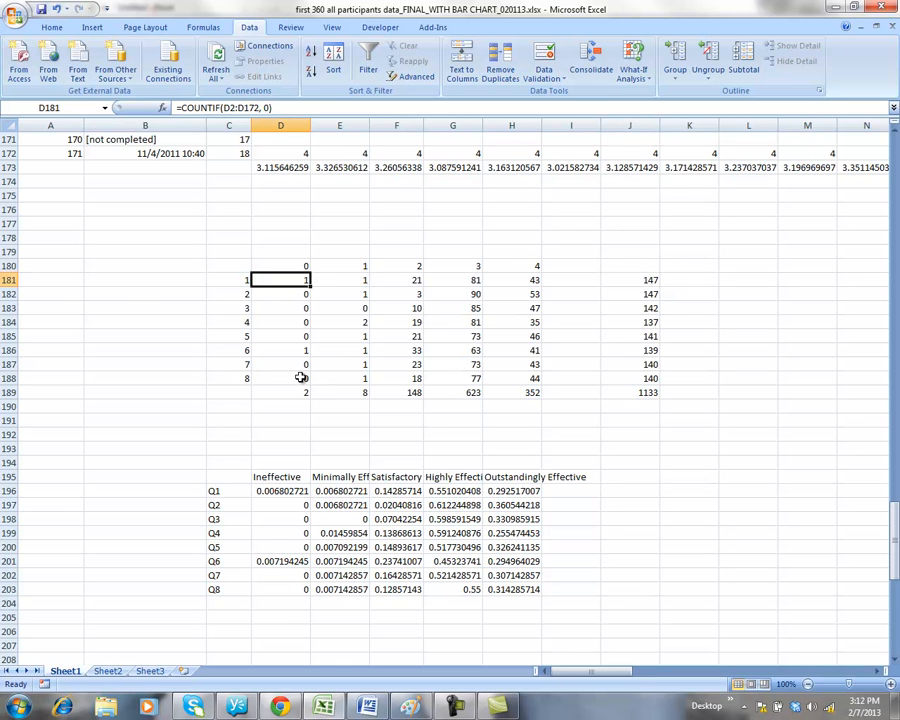
key("Right")
key("Right")
key("Right")
key("Right")
key("Right")
key("Right")
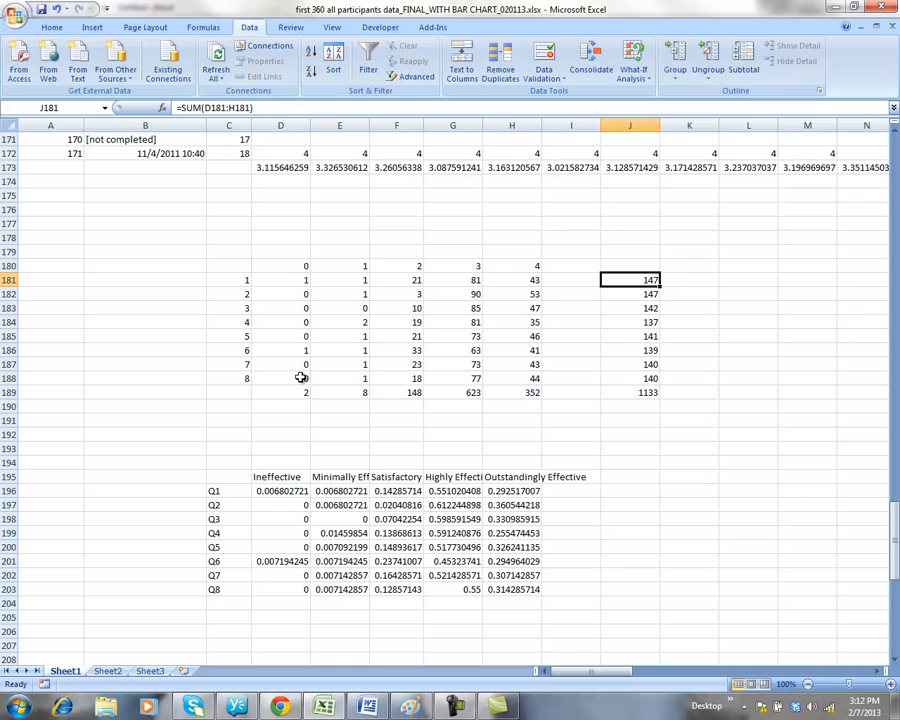
left_click(281, 491)
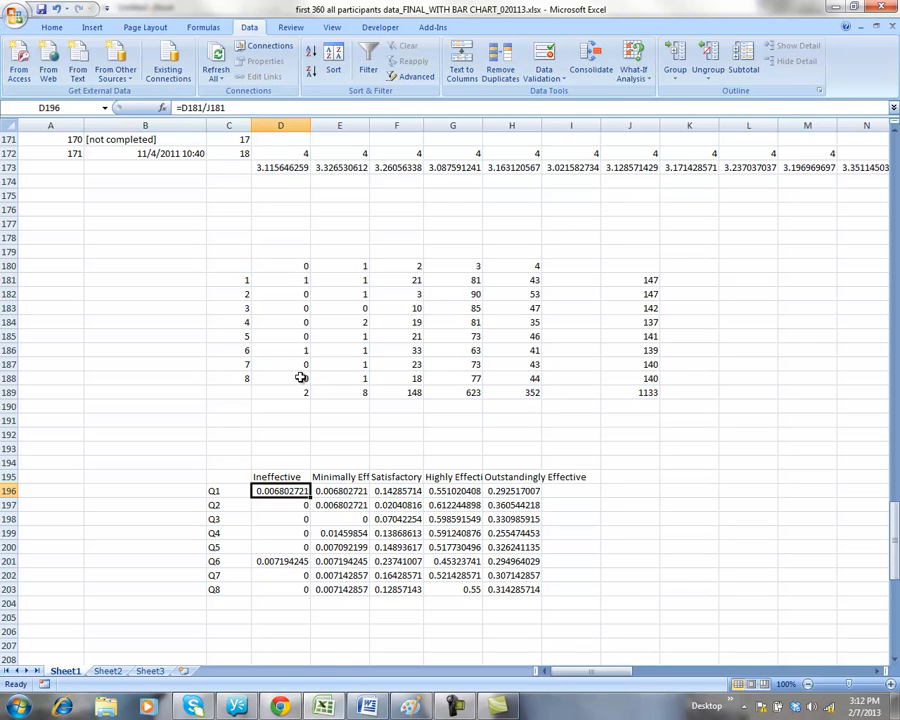
key("Down")
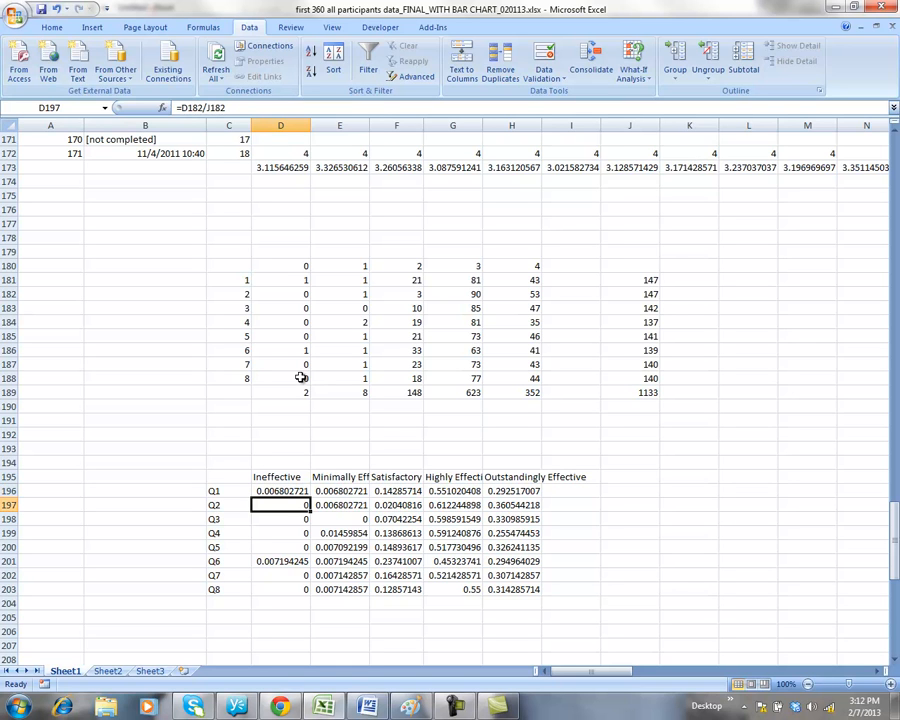
key("Right")
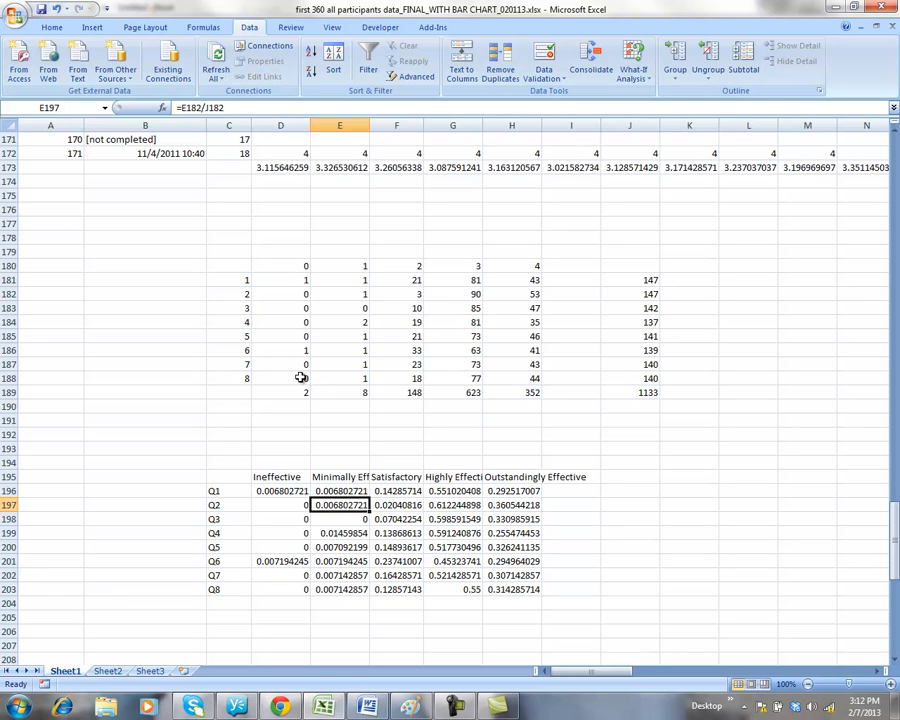
key("Up")
key("Right")
key("Right")
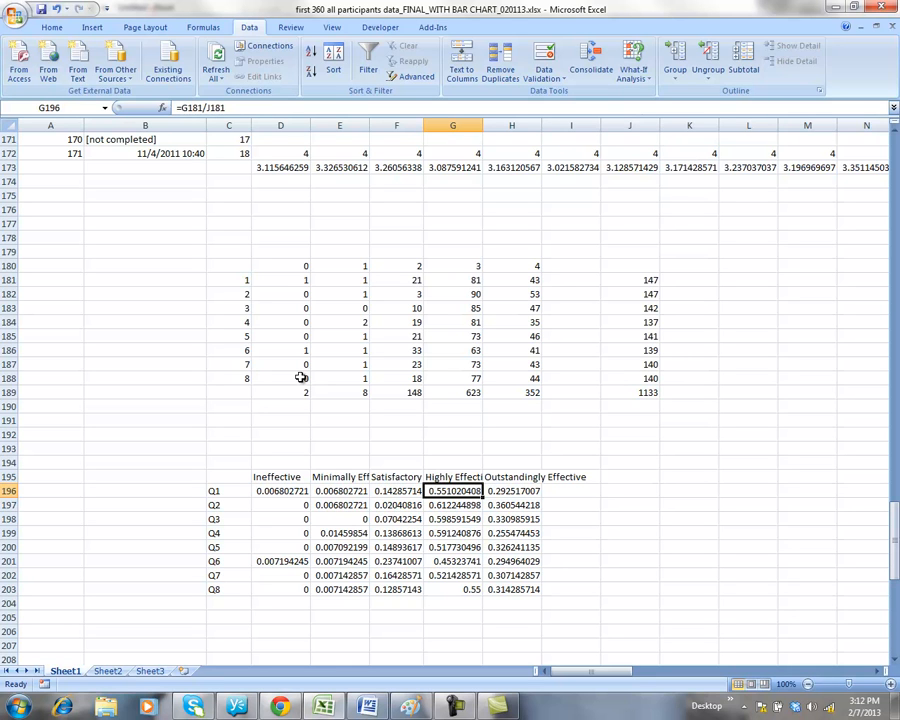
key("Left")
key("Left")
key("Left")
key("Left")
key("Up")
key("shift+Down")
key("shift+Down")
key("shift+Down")
key("shift+Down")
key("shift+Down")
key("shift+Down")
key("shift+Down")
key("shift+Down")
Extend the selection to C195:H203 covering all five rating columns, then go to Insert.
key("shift+Right")
key("shift+Right")
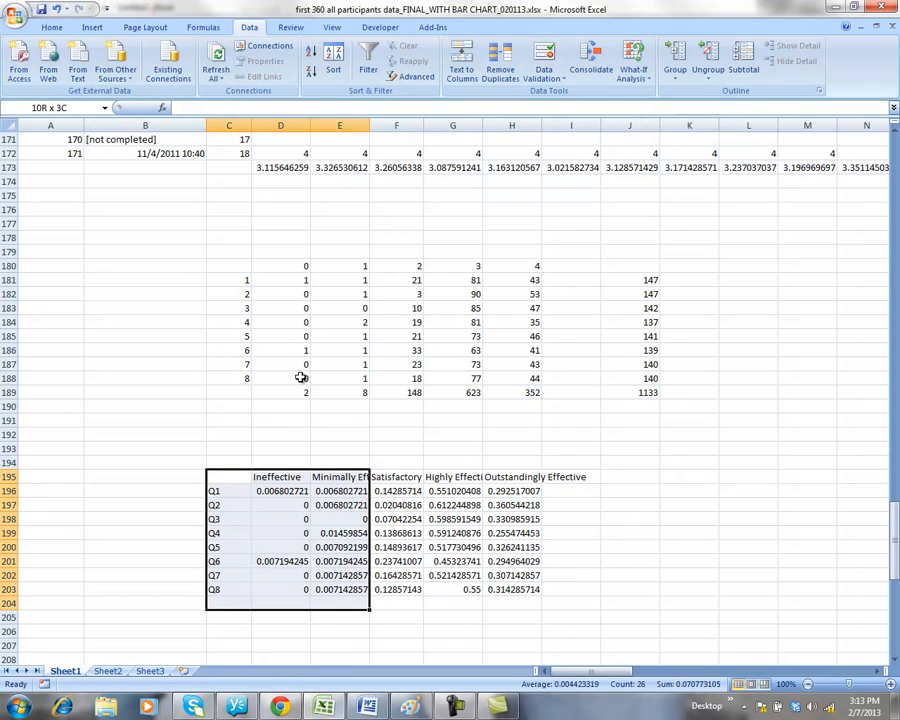
key("shift+Right")
key("shift+Right")
key("shift+Right")
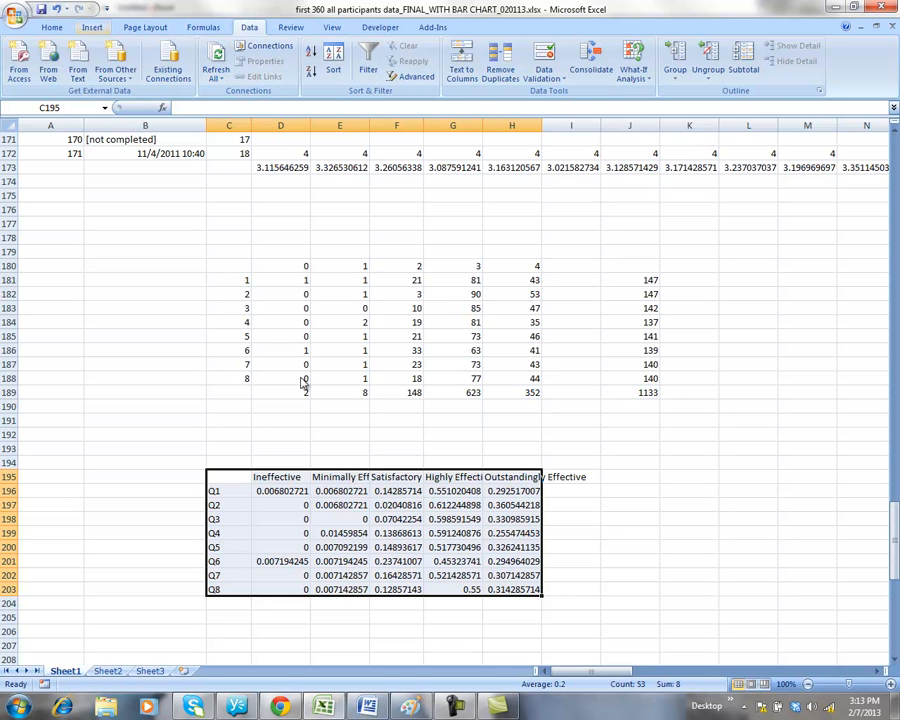
left_click(92, 27)
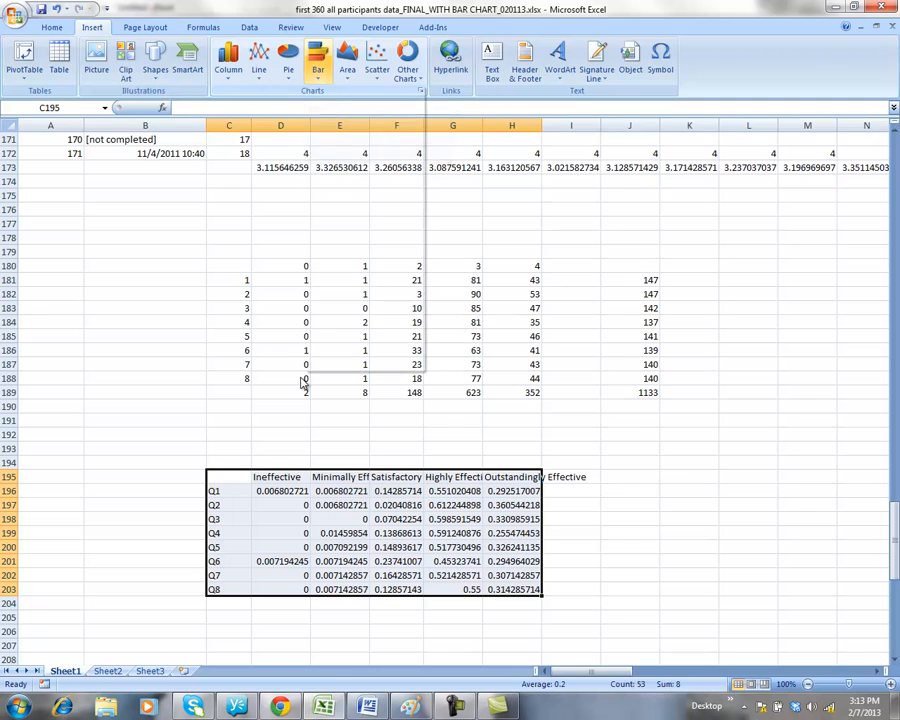
Insert a 100% stacked 3-D bar chart from the Bar chart list.
left_click(318, 62)
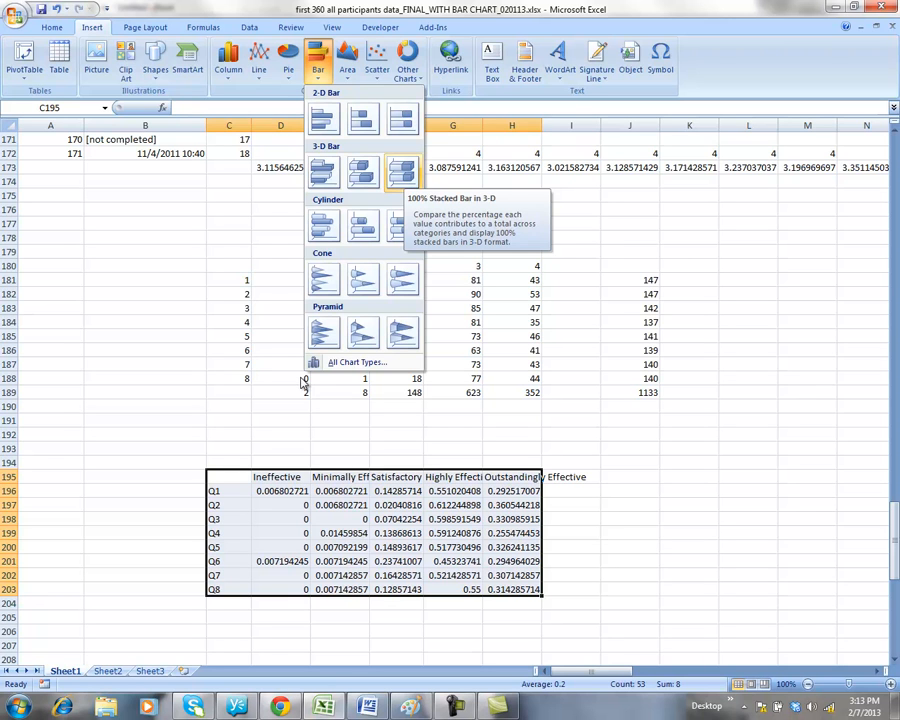
key("Return")
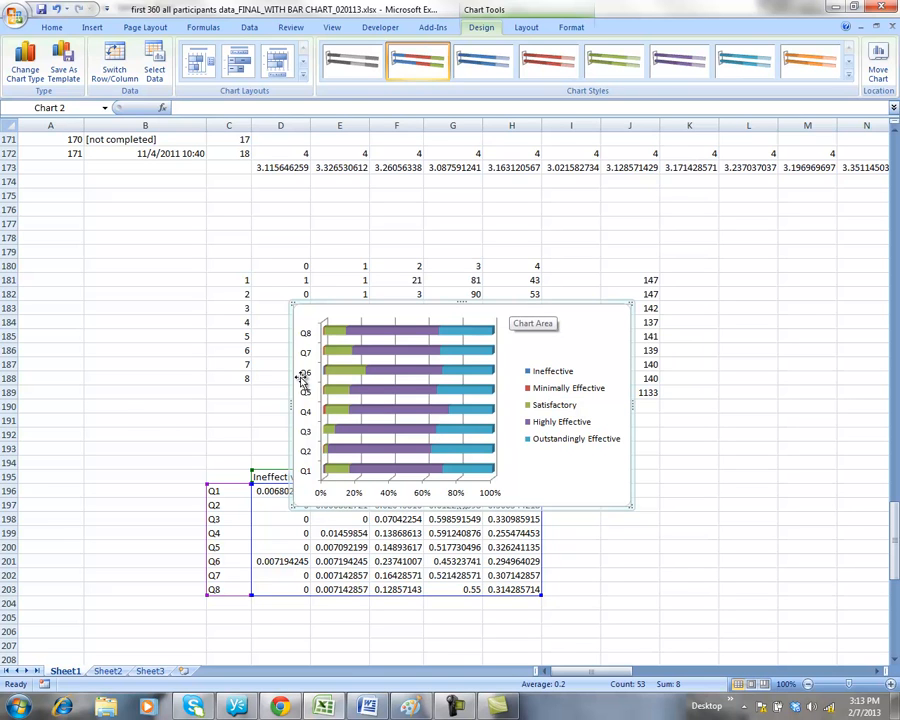
Move the chart down beside the proportion table, copy it, and switch to Sheet2.
left_click_drag(302, 376, 522, 471)
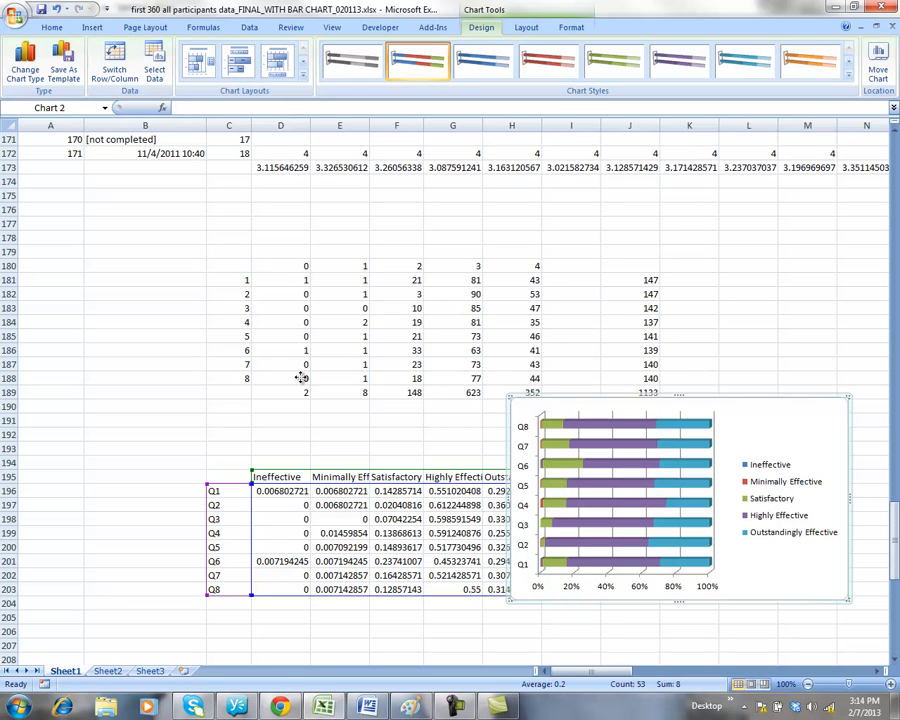
key("shift+F10")
key("Down")
key("Down")
key("Return")
key("ctrl+Page_Down")
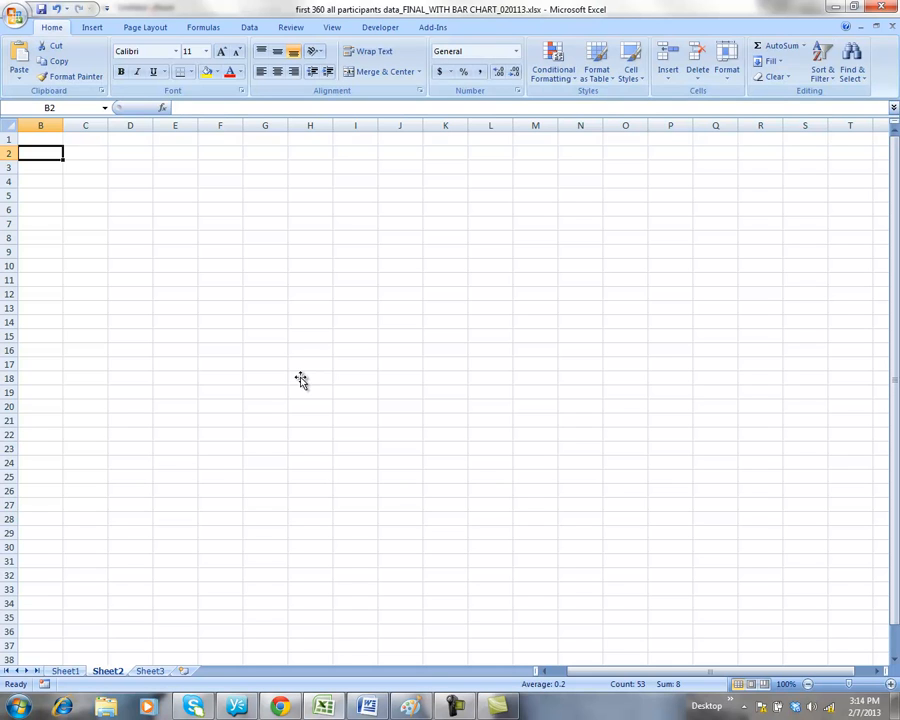
Paste the copied 100% stacked 3-D bar chart onto Sheet2 with Ctrl+V.
key("ctrl+v")
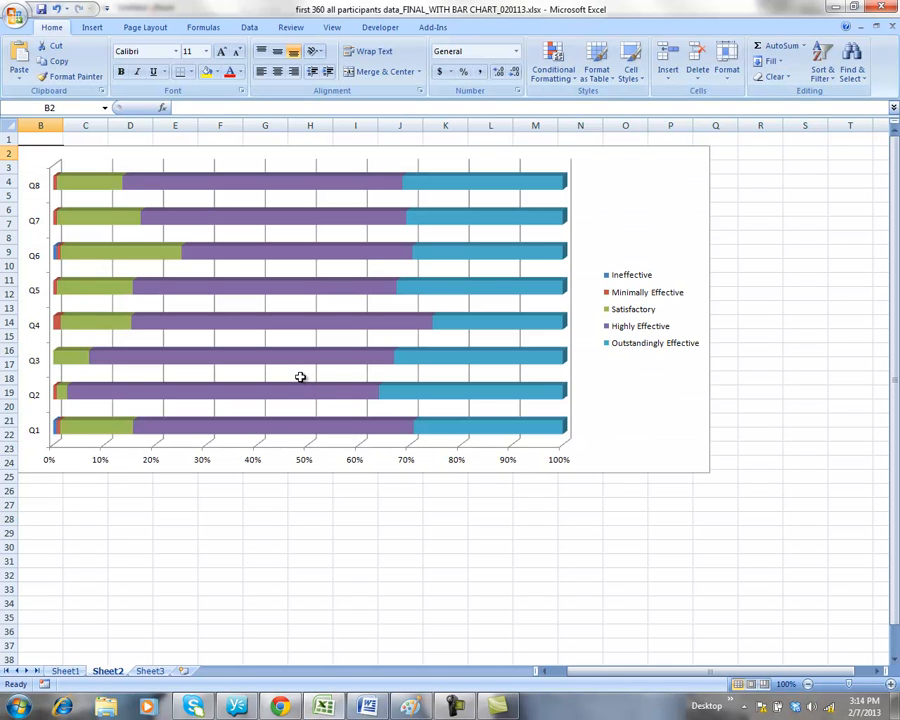